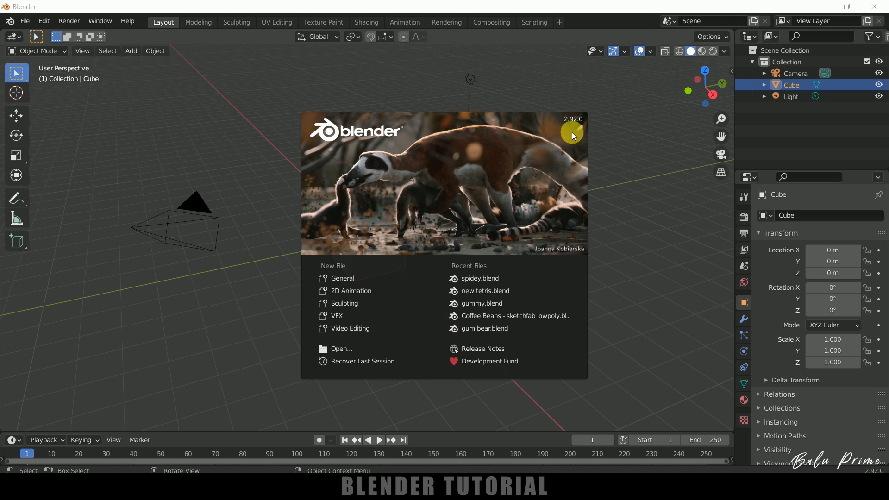
Step: Dismiss the splash screen and delete the default camera, cube and light from the scene
{"action": "left_click", "coordinate": [623, 212]}
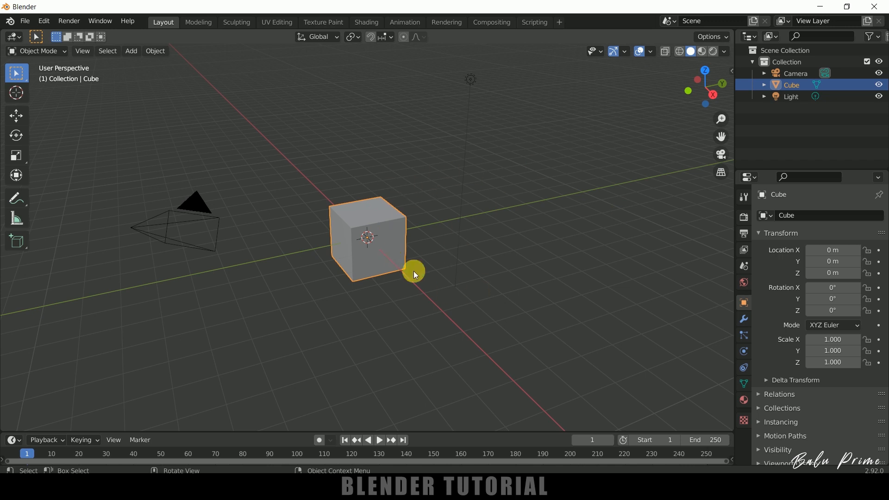
{"action": "key", "text": "a"}
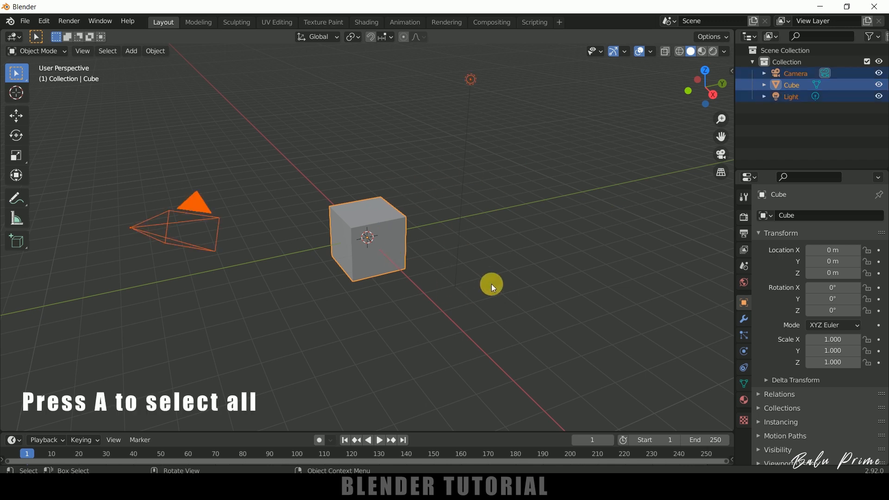
{"action": "key", "text": "Delete"}
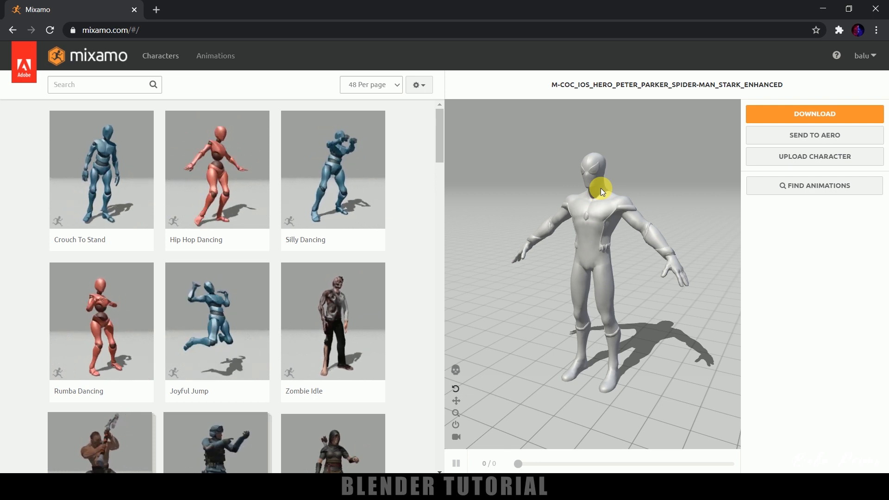
Step: In Mixamo, upload M-CoC_iOS_HERO_Peter_Parker_Spider-Man_Stark_Enhanced.obj as the character and accept its front-facing orientation
{"action": "left_click", "coordinate": [819, 157]}
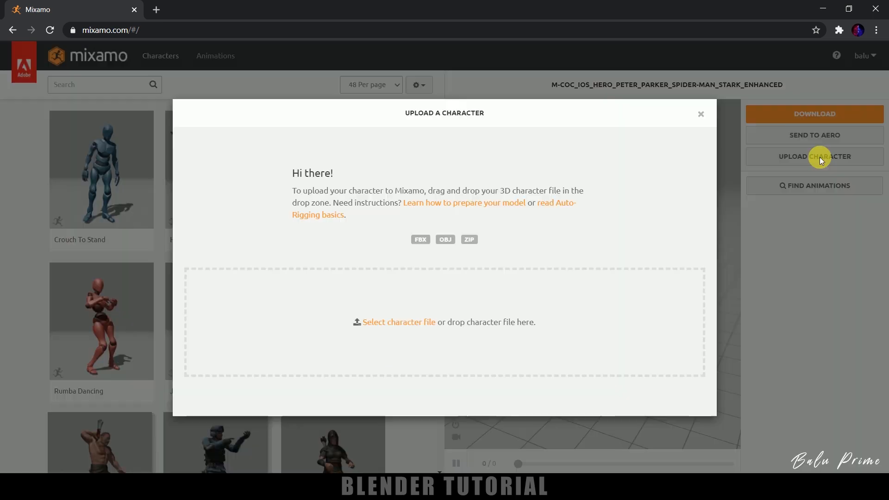
{"action": "left_click", "coordinate": [383, 324]}
{"action": "left_click", "coordinate": [204, 122]}
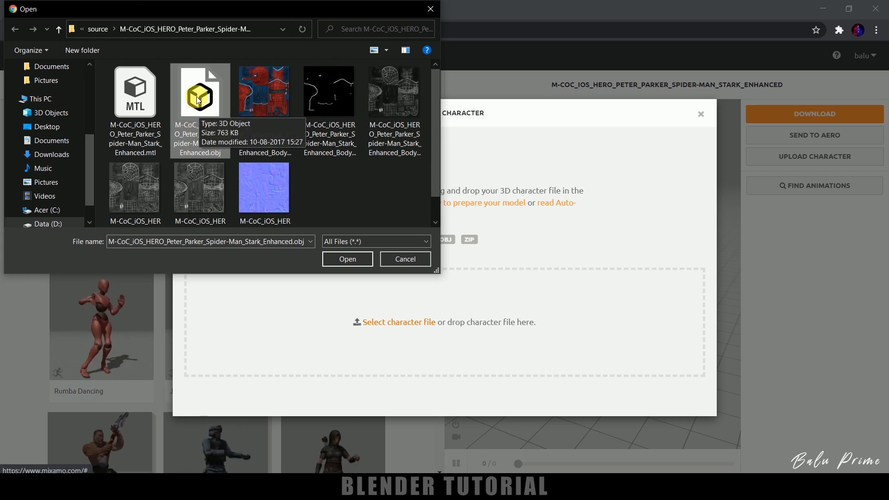
{"action": "left_click", "coordinate": [348, 259]}
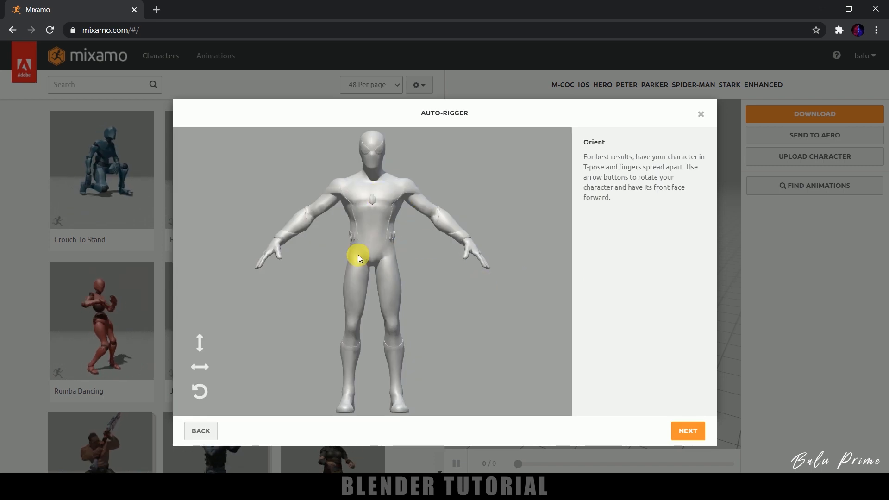
{"action": "left_click", "coordinate": [689, 431]}
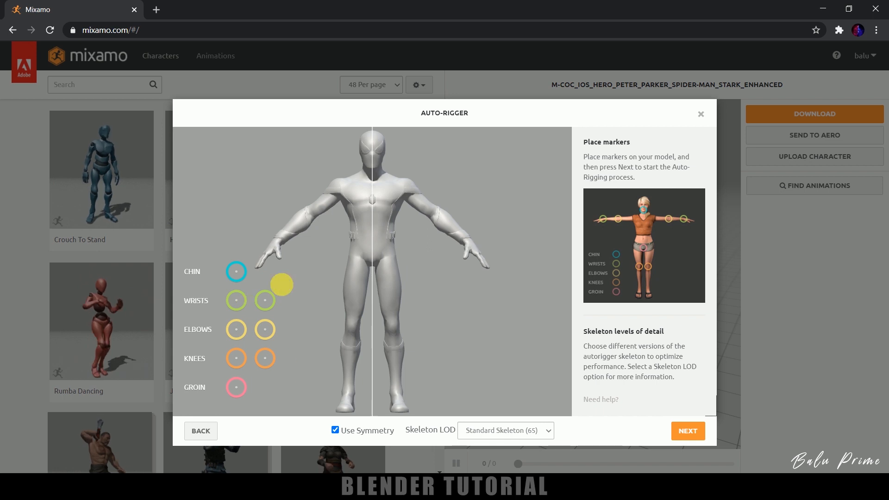
Step: Place the auto-rigger markers on the character's chin, wrists, elbows, knees and groin, using symmetry for the paired joints
{"action": "mouse_move", "coordinate": [243, 278]}
{"action": "left_mouse_down"}
{"action": "mouse_move", "coordinate": [374, 185]}
{"action": "mouse_move", "coordinate": [375, 170]}
{"action": "left_mouse_up"}
{"action": "mouse_move", "coordinate": [236, 302]}
{"action": "left_mouse_down"}
{"action": "mouse_move", "coordinate": [243, 278]}
{"action": "mouse_move", "coordinate": [281, 240]}
{"action": "mouse_move", "coordinate": [278, 277]}
{"action": "mouse_move", "coordinate": [283, 250]}
{"action": "mouse_move", "coordinate": [283, 263]}
{"action": "left_mouse_up"}
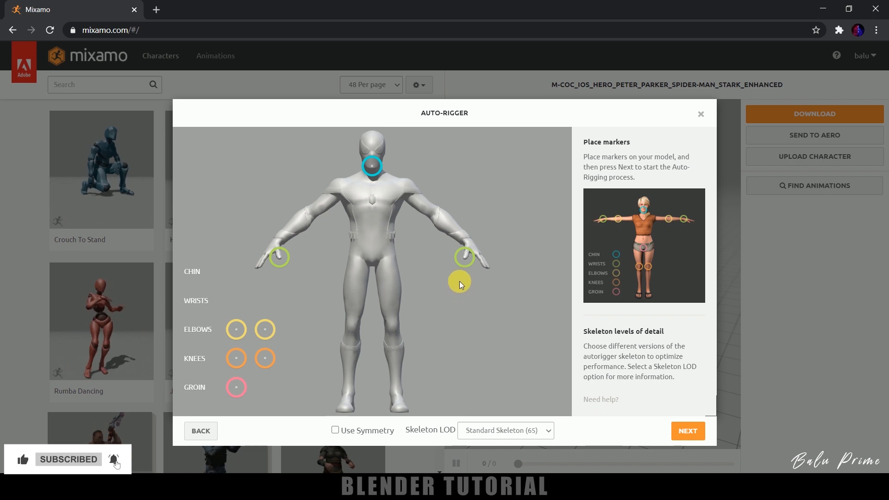
{"action": "mouse_move", "coordinate": [461, 259]}
{"action": "left_mouse_down"}
{"action": "mouse_move", "coordinate": [460, 233]}
{"action": "mouse_move", "coordinate": [464, 262]}
{"action": "left_mouse_up"}
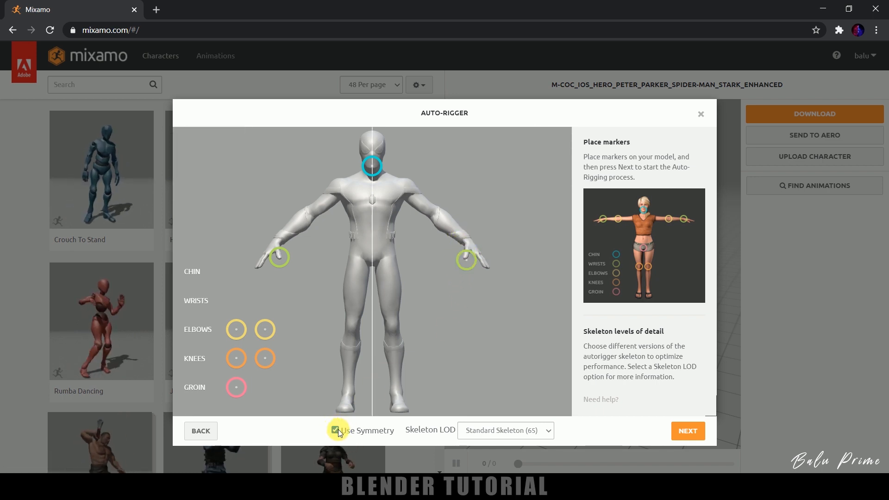
{"action": "left_click_drag", "start_coordinate": [278, 262], "coordinate": [284, 238]}
{"action": "mouse_move", "coordinate": [236, 329]}
{"action": "left_mouse_down"}
{"action": "mouse_move", "coordinate": [324, 212]}
{"action": "mouse_move", "coordinate": [313, 218]}
{"action": "left_mouse_up"}
{"action": "mouse_move", "coordinate": [239, 364]}
{"action": "left_mouse_down"}
{"action": "mouse_move", "coordinate": [343, 349]}
{"action": "mouse_move", "coordinate": [355, 330]}
{"action": "left_mouse_up"}
{"action": "mouse_move", "coordinate": [241, 385]}
{"action": "left_mouse_down"}
{"action": "mouse_move", "coordinate": [362, 255]}
{"action": "mouse_move", "coordinate": [372, 257]}
{"action": "left_mouse_up"}
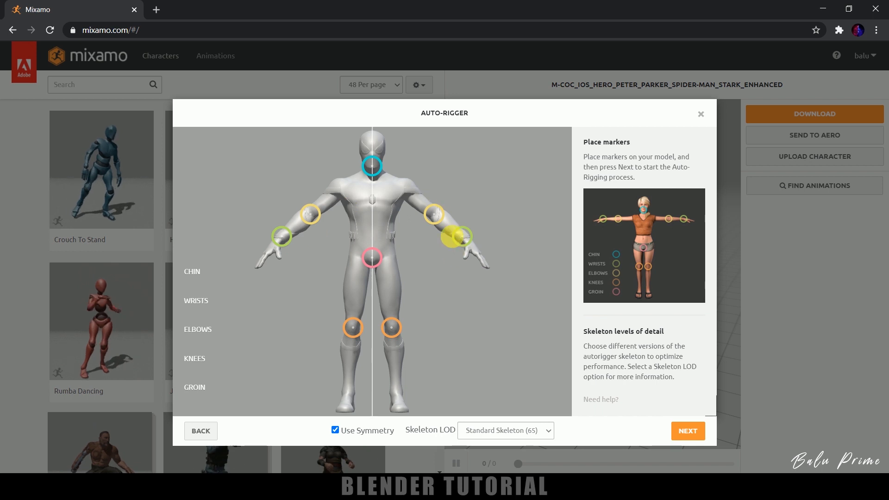
Step: Run the auto-rigging with the Standard Skeleton (65) and confirm the rigged model as the new character
{"action": "left_click", "coordinate": [692, 433]}
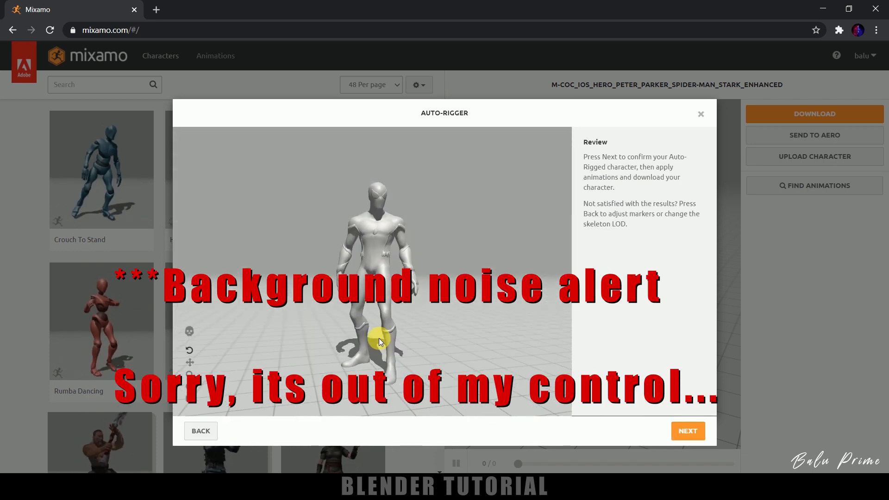
{"action": "left_click", "coordinate": [691, 434]}
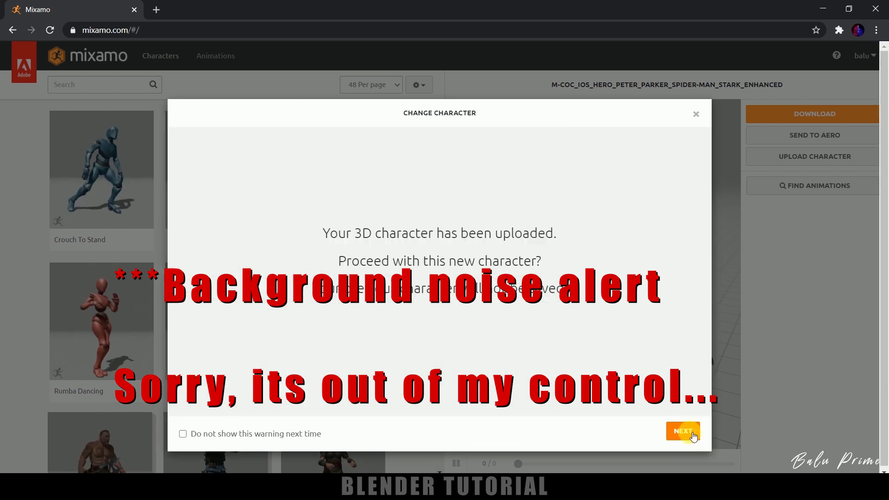
{"action": "left_click", "coordinate": [690, 433]}
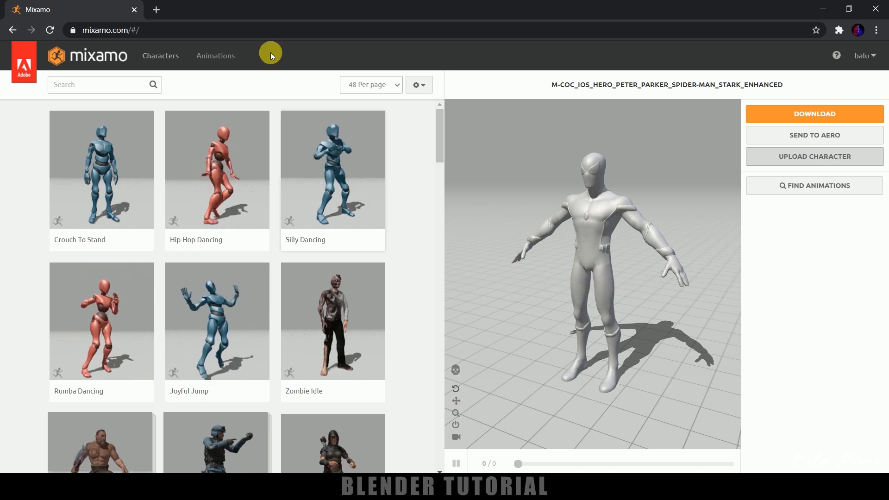
Step: Browse the animation library, apply the Defeated animation to the character and preview it from the front
{"action": "left_click", "coordinate": [207, 60]}
{"action": "left_click", "coordinate": [208, 61]}
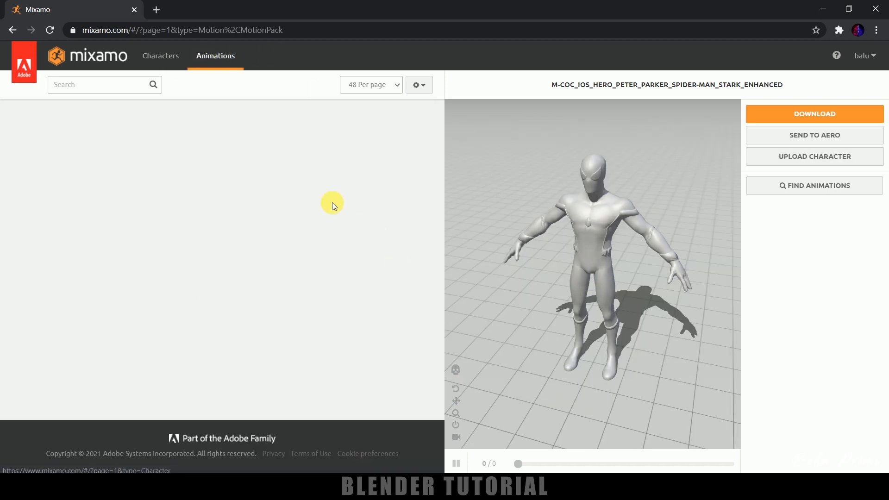
{"action": "scroll", "coordinate": [246, 313], "scroll_direction": "down", "scroll_amount": 10}
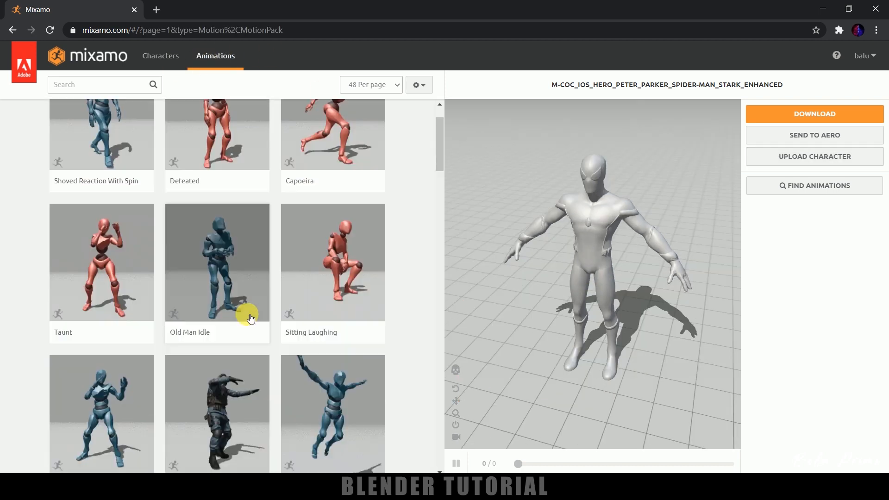
{"action": "scroll", "coordinate": [254, 350], "scroll_direction": "up", "scroll_amount": 5}
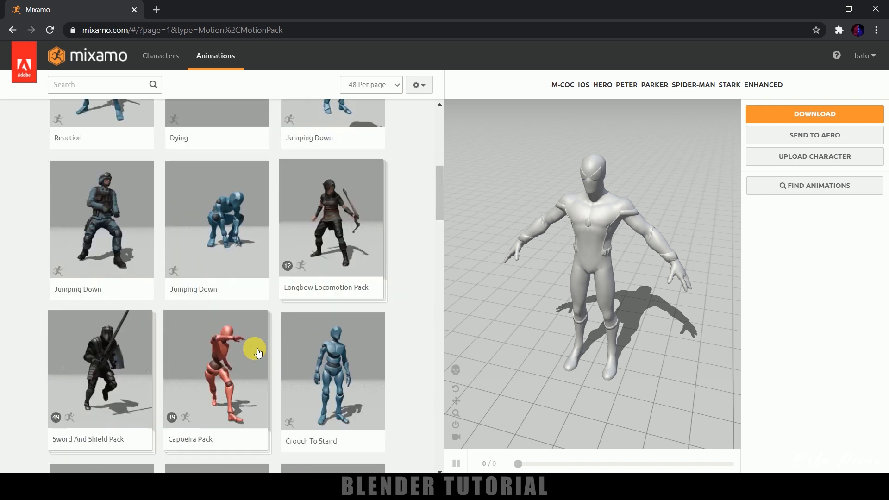
{"action": "scroll", "coordinate": [255, 349], "scroll_direction": "up", "scroll_amount": 1}
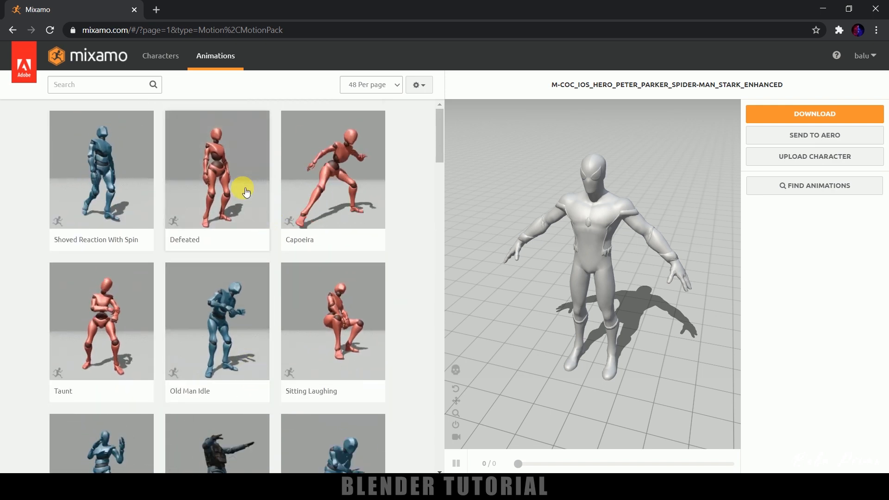
{"action": "left_click", "coordinate": [215, 176]}
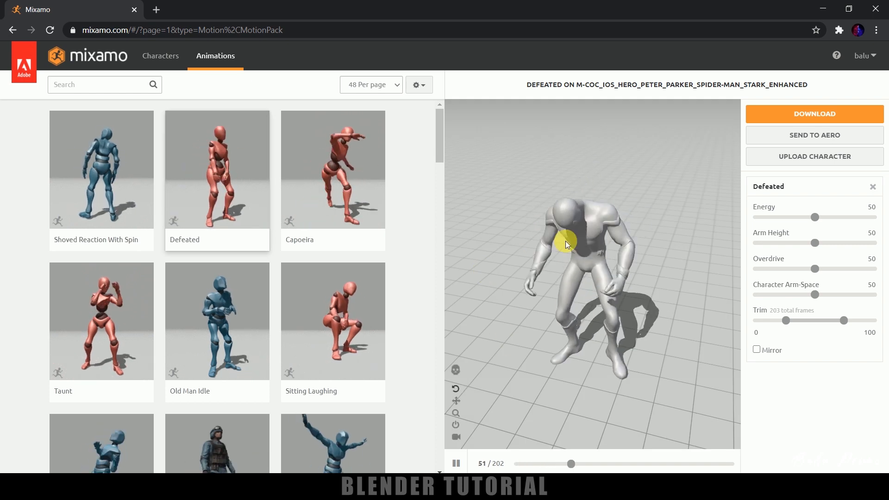
{"action": "left_click_drag", "start_coordinate": [566, 241], "coordinate": [594, 299]}
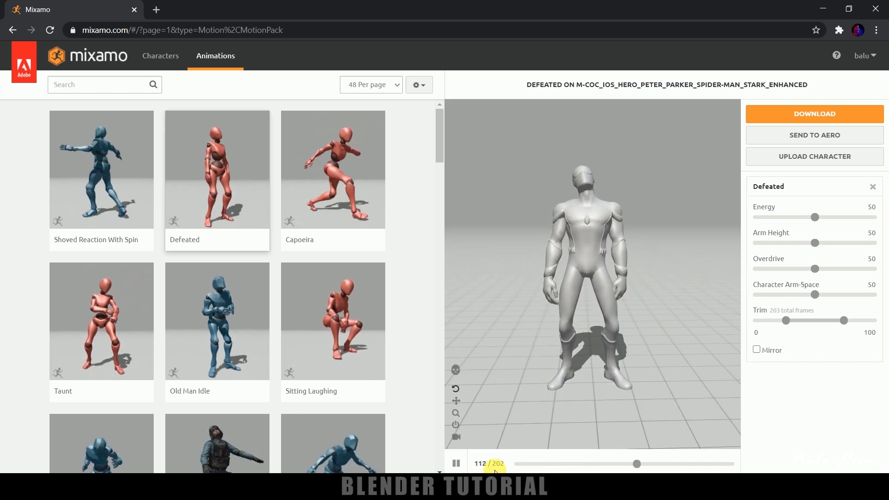
{"action": "mouse_move", "coordinate": [591, 382]}
{"action": "left_mouse_down"}
{"action": "mouse_move", "coordinate": [589, 395]}
{"action": "mouse_move", "coordinate": [556, 391]}
{"action": "mouse_move", "coordinate": [581, 375]}
{"action": "left_mouse_up"}
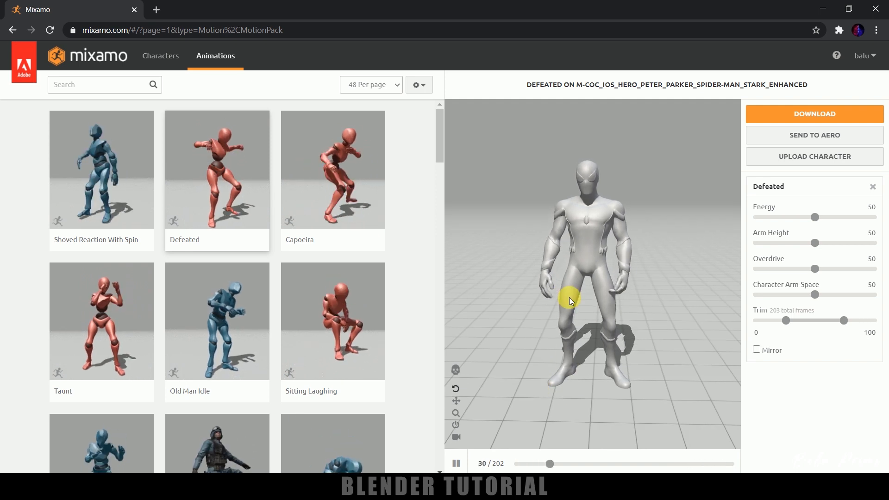
Step: Download the animated character as FBX Binary (.fbx), With Skin, at 30 frames per second with no keyframe reduction
{"action": "left_click", "coordinate": [793, 115]}
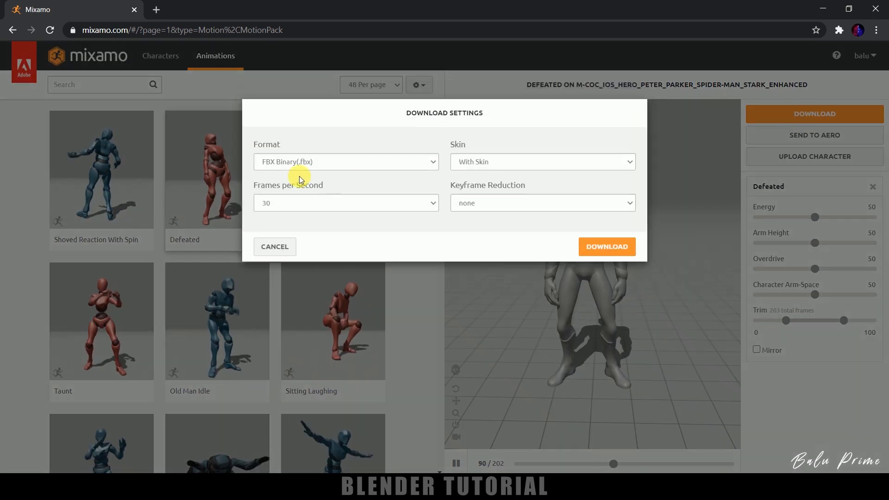
{"action": "left_click", "coordinate": [309, 163]}
{"action": "left_click", "coordinate": [349, 251]}
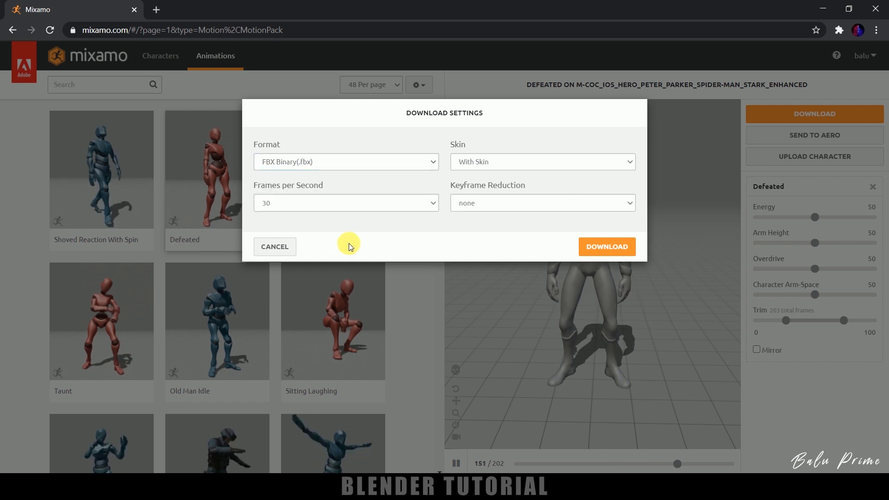
{"action": "left_click", "coordinate": [302, 208]}
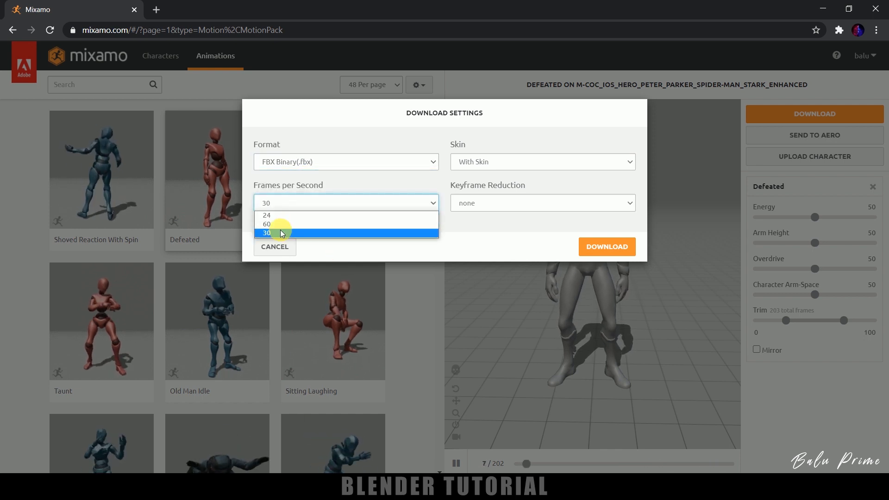
{"action": "left_click", "coordinate": [282, 234]}
{"action": "left_click", "coordinate": [483, 164]}
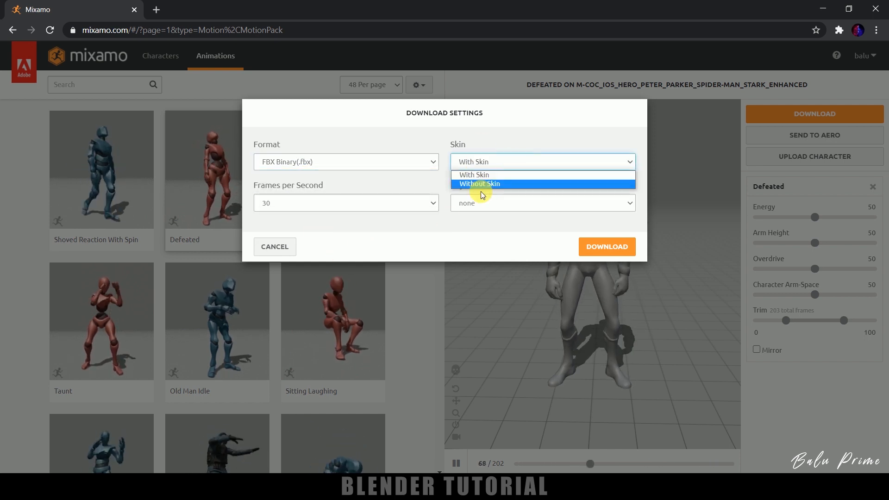
{"action": "left_click", "coordinate": [483, 178]}
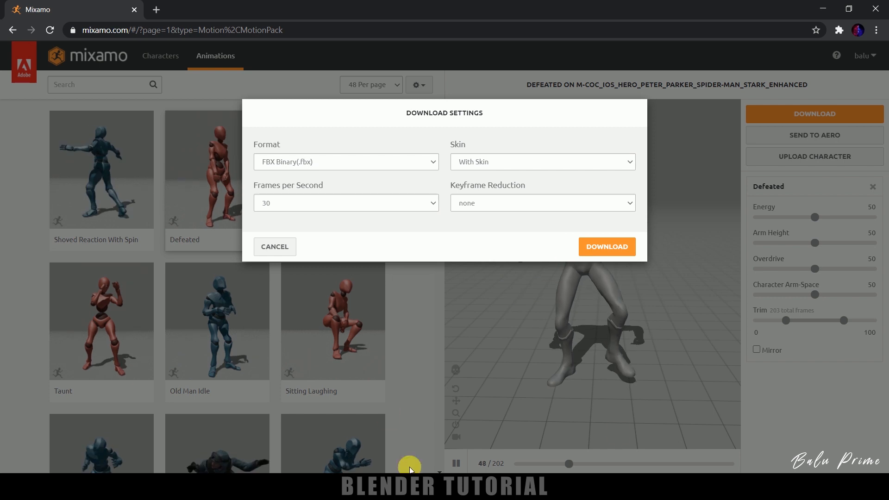
{"action": "left_click", "coordinate": [600, 256]}
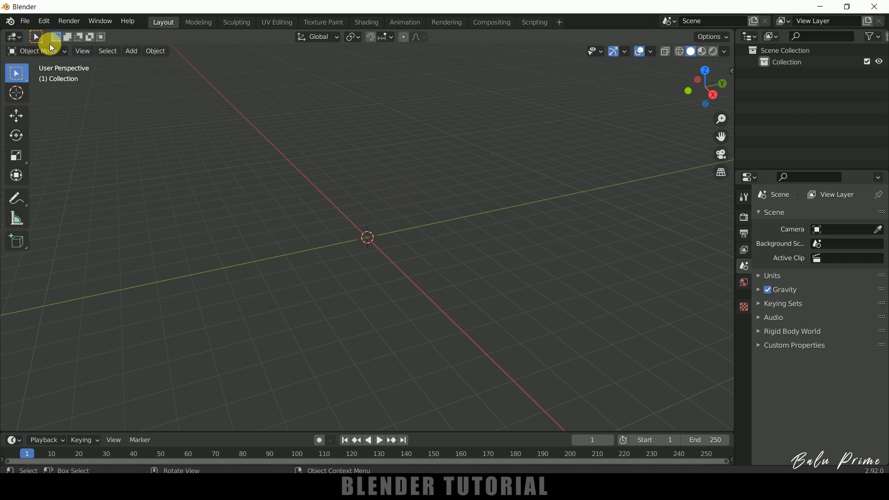
Step: In Blender, import Defeated.fbx from the Downloads folder
{"action": "left_click", "coordinate": [25, 21]}
{"action": "mouse_move", "coordinate": [57, 180]}
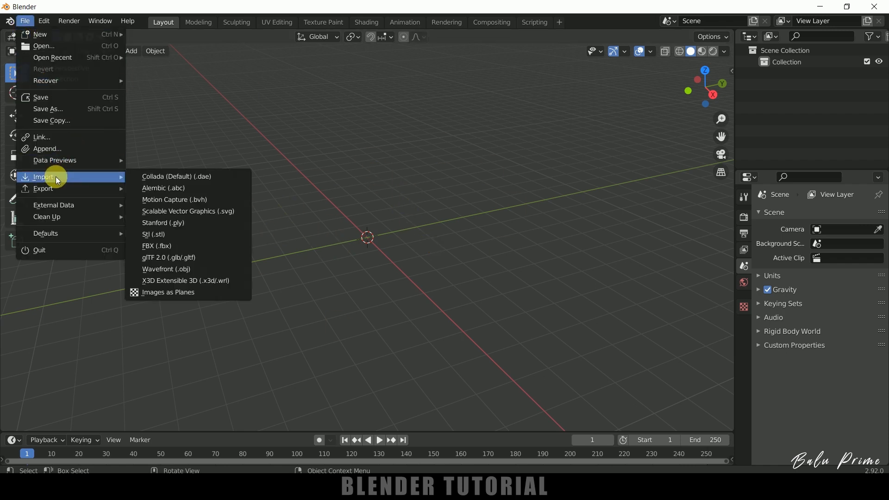
{"action": "left_click", "coordinate": [152, 249]}
{"action": "left_click", "coordinate": [180, 208]}
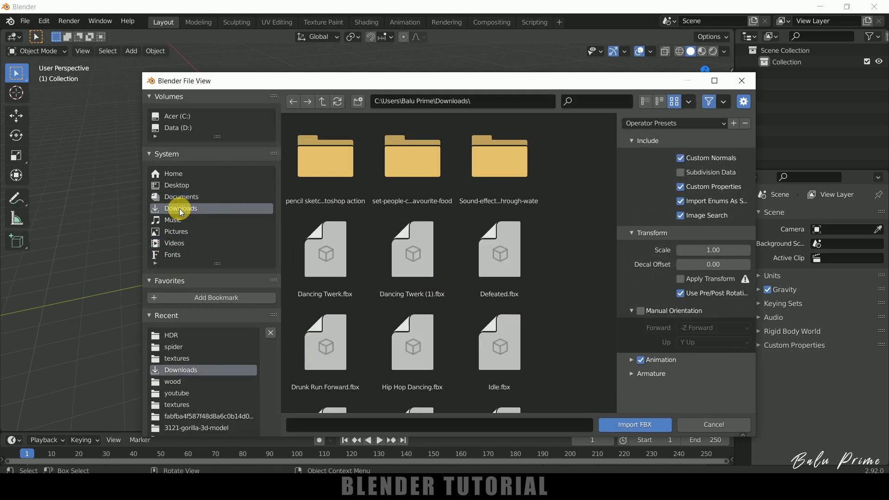
{"action": "left_click", "coordinate": [485, 259]}
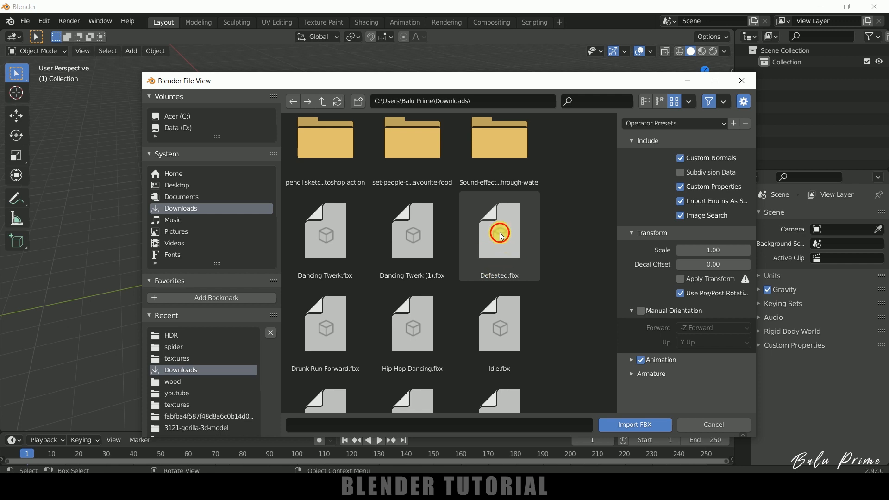
{"action": "left_click", "coordinate": [628, 429]}
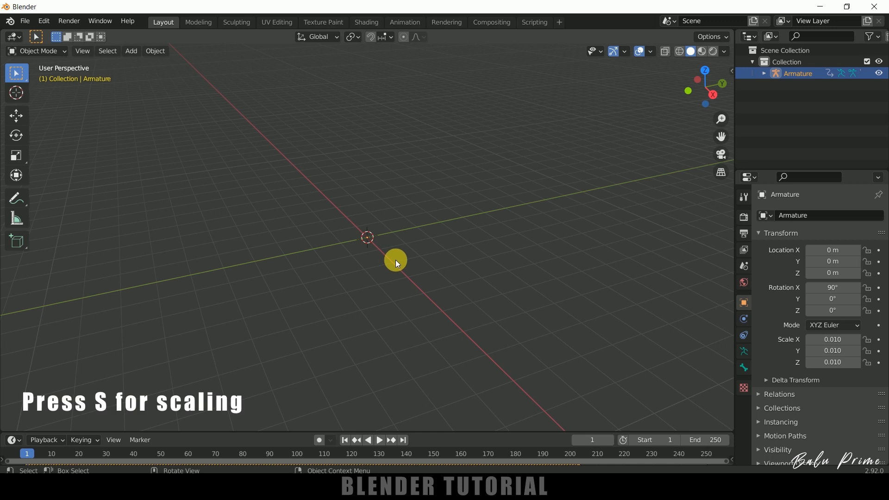
Step: Scale the imported armature up uniformly to about 3.14 and view the character from the front
{"action": "key", "text": "s"}
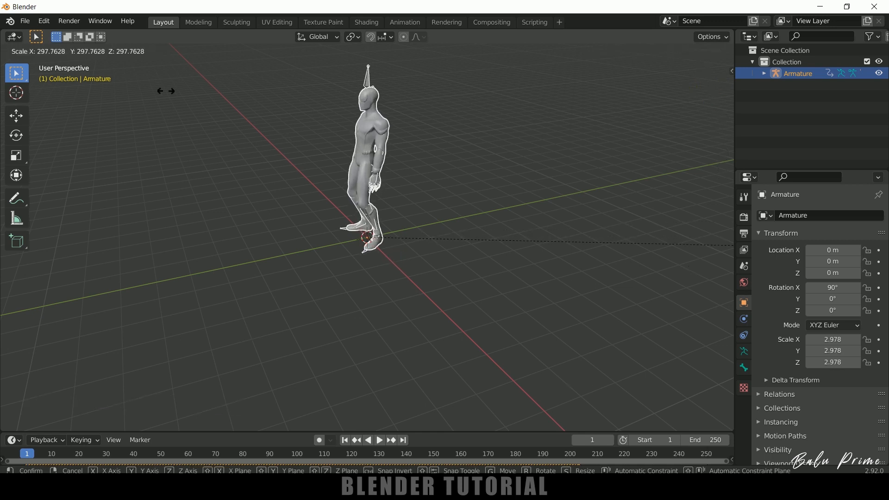
{"action": "left_click", "coordinate": [26, 278]}
{"action": "middle_click_drag", "start_coordinate": [1, 286], "coordinate": [445, 342]}
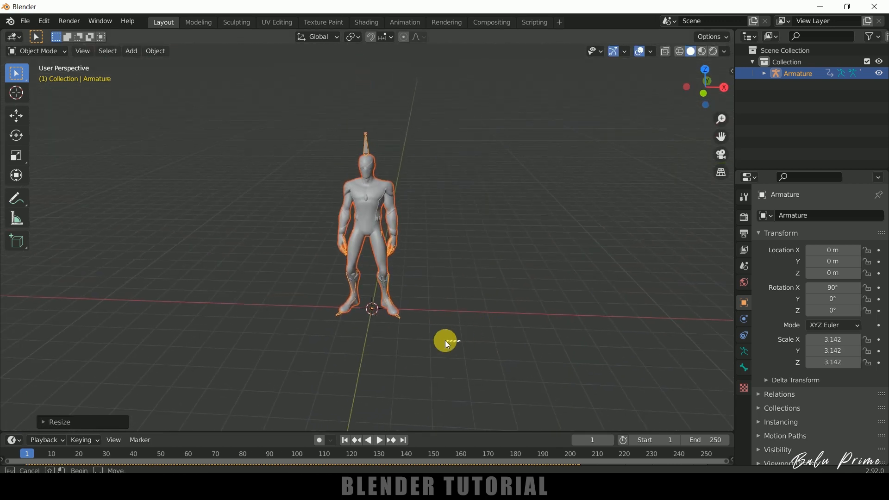
Step: Hide the armature in the viewport, leaving its mesh shown, and play the animation
{"action": "left_click", "coordinate": [478, 249]}
{"action": "left_click", "coordinate": [364, 140]}
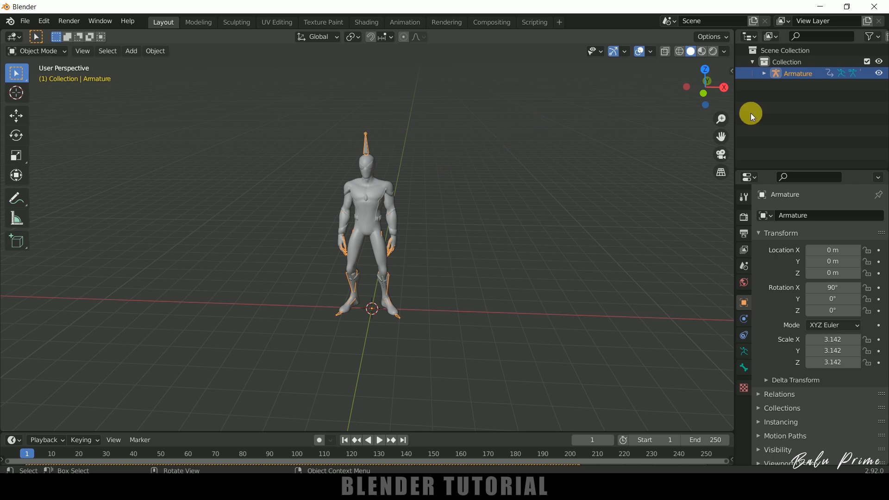
{"action": "left_click", "coordinate": [764, 75]}
{"action": "left_click", "coordinate": [880, 74]}
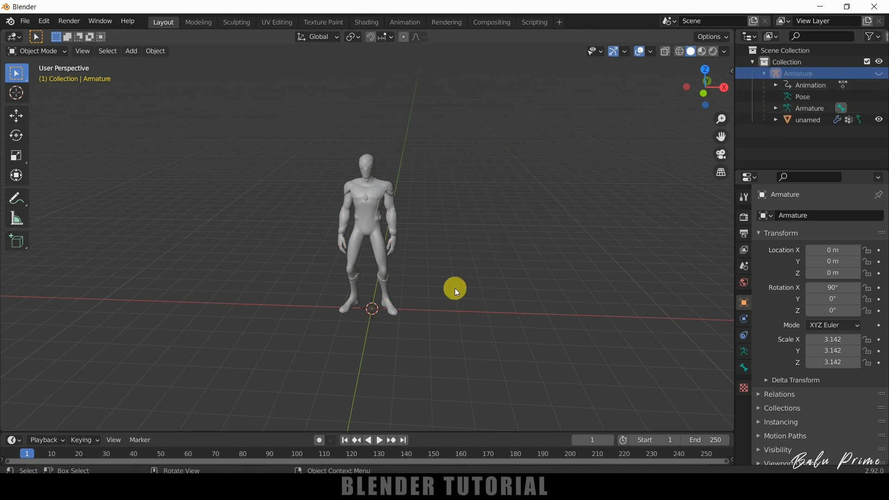
{"action": "left_click", "coordinate": [380, 440]}
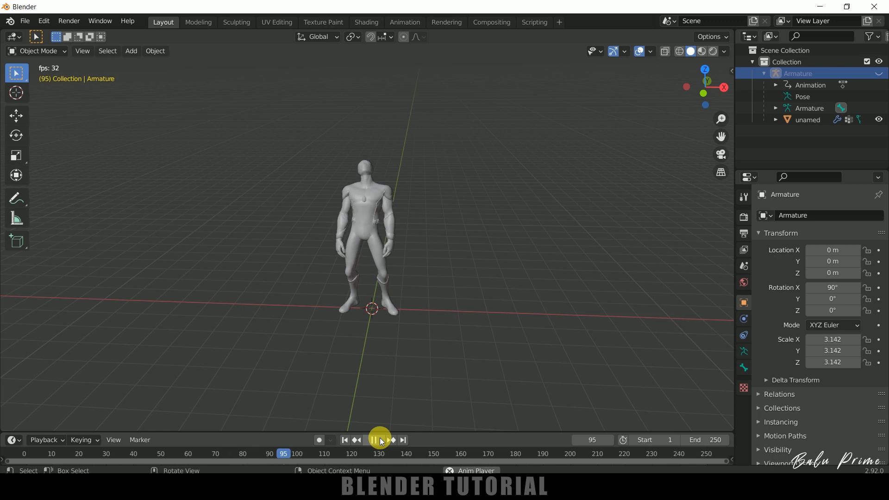
Step: Switch the viewport to rendered shading and use an Environment Texture for the world background colour
{"action": "middle_click_drag", "start_coordinate": [446, 324], "coordinate": [469, 294]}
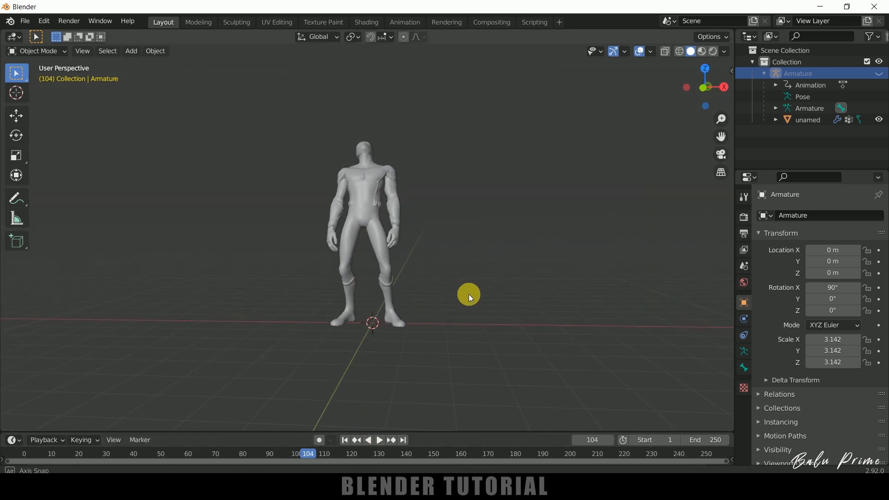
{"action": "left_click", "coordinate": [714, 51]}
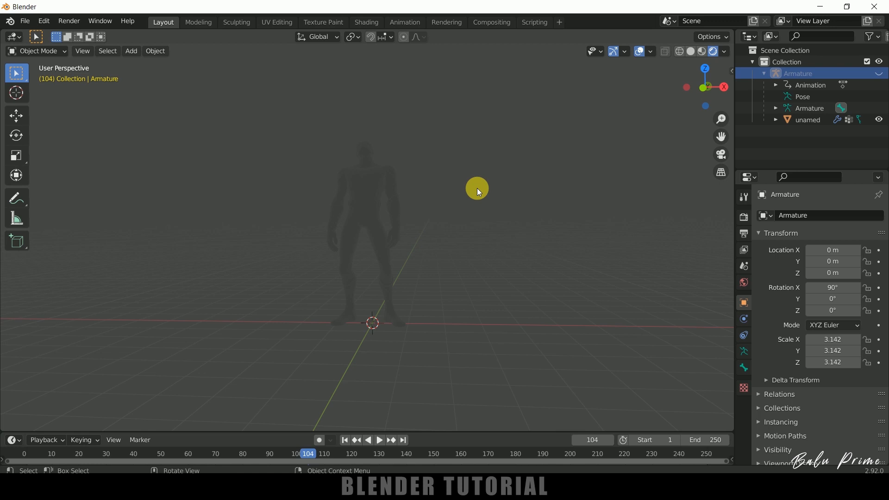
{"action": "left_click", "coordinate": [742, 281]}
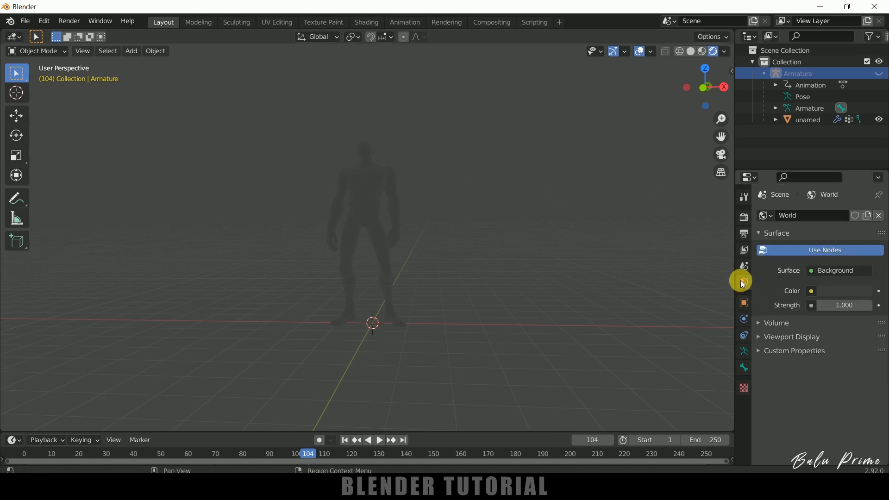
{"action": "left_click", "coordinate": [813, 291]}
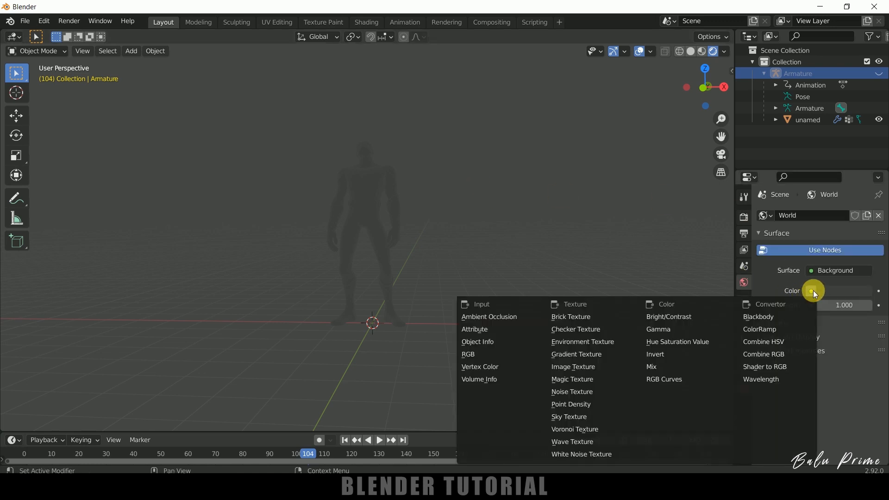
{"action": "left_click", "coordinate": [592, 344]}
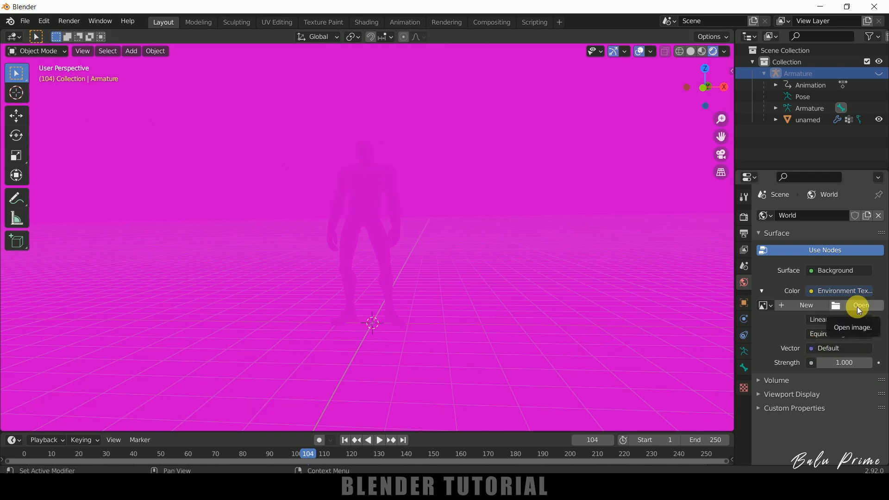
Step: Load autumn_hockey_2k.hdr from the D:\HDR folder as the world's environment image
{"action": "left_click", "coordinate": [857, 307]}
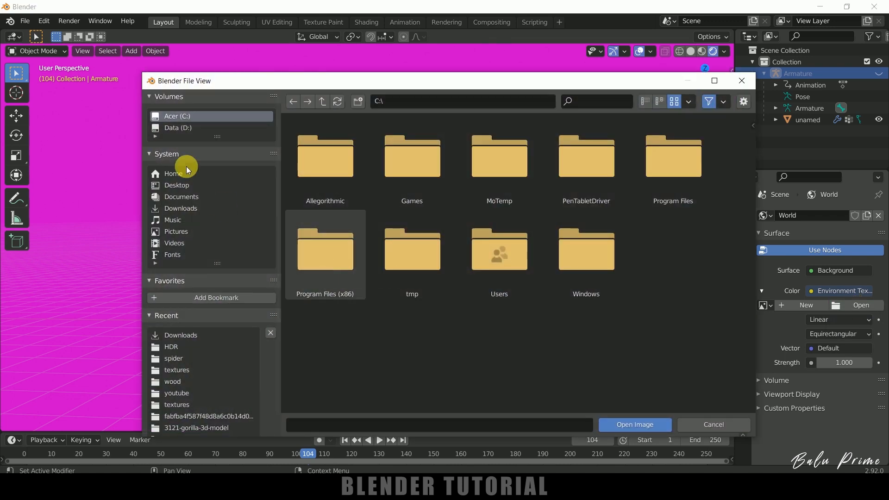
{"action": "left_click", "coordinate": [172, 128]}
{"action": "scroll", "coordinate": [453, 295], "scroll_direction": "down", "scroll_amount": 5}
{"action": "left_click", "coordinate": [429, 309]}
{"action": "left_click", "coordinate": [429, 309]}
{"action": "left_click", "coordinate": [587, 264]}
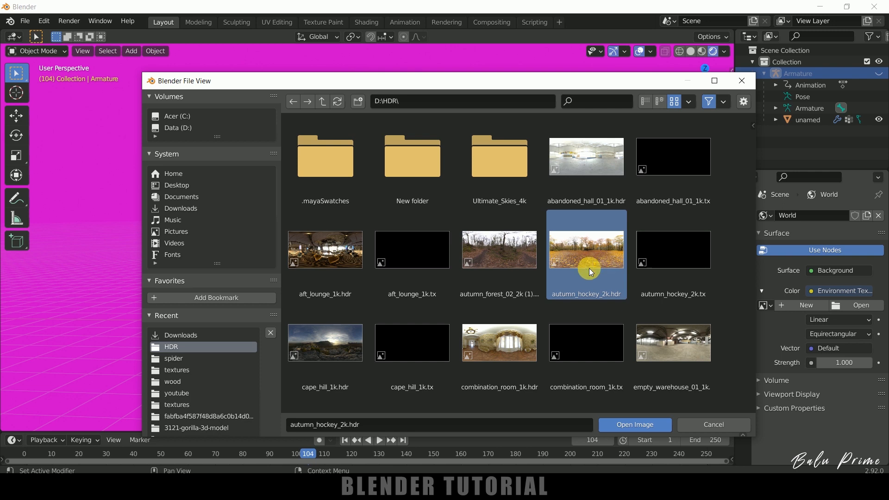
{"action": "left_click", "coordinate": [634, 425]}
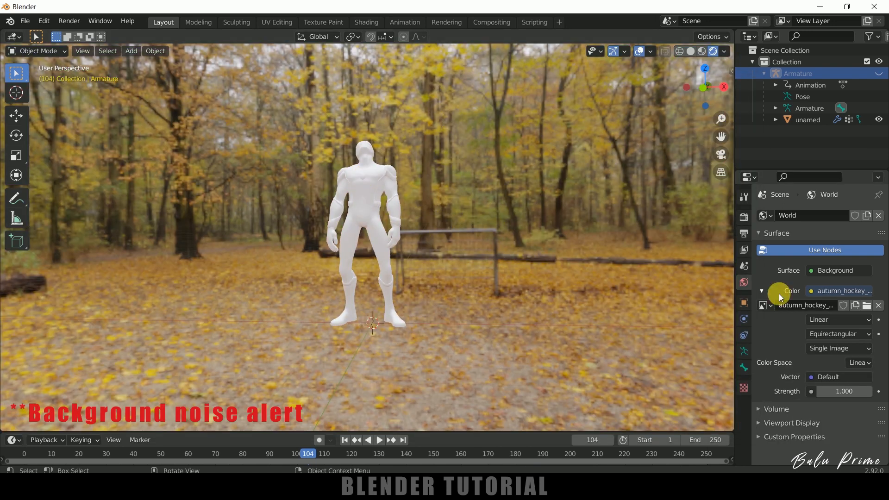
Step: Make the Eevee render film transparent so the environment image is hidden behind the character
{"action": "left_click", "coordinate": [745, 217]}
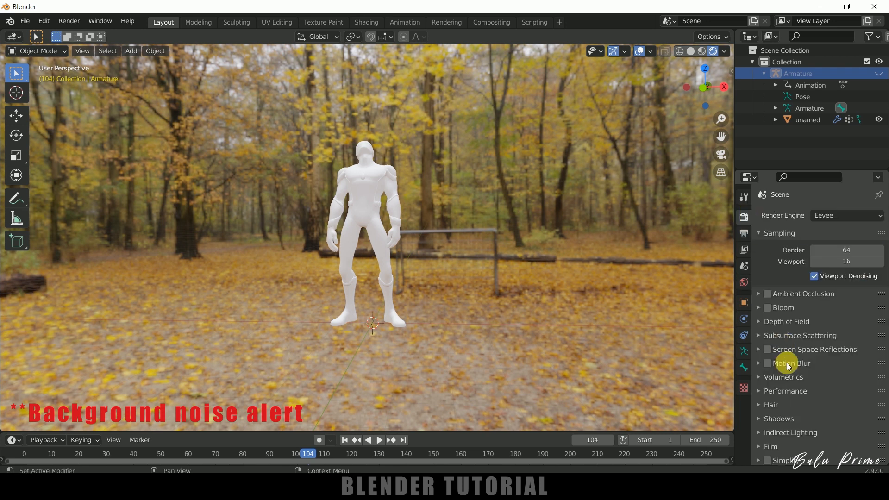
{"action": "scroll", "coordinate": [797, 371], "scroll_direction": "down", "scroll_amount": 2}
{"action": "left_click", "coordinate": [757, 404]}
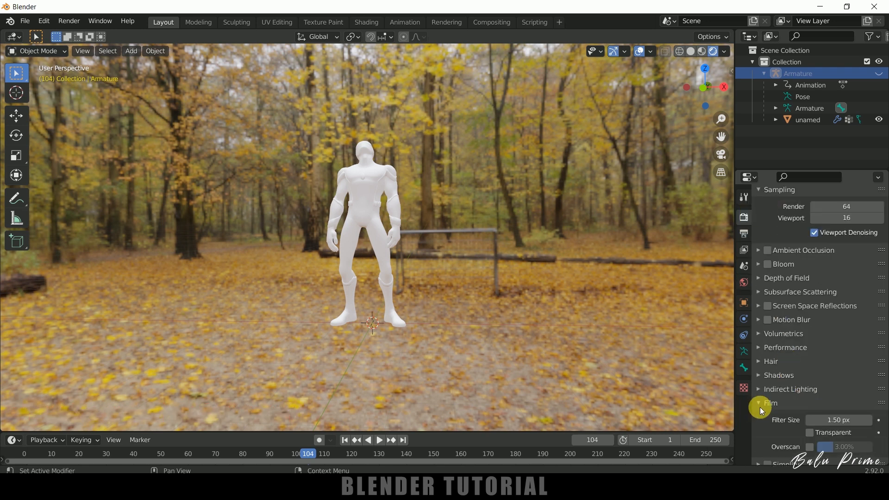
{"action": "left_click", "coordinate": [808, 434]}
{"action": "scroll", "coordinate": [597, 306], "scroll_direction": "up", "scroll_amount": 2}
Step: Select the character's mesh and create a new material for it
{"action": "middle_click_drag", "start_coordinate": [590, 299], "coordinate": [567, 298]}
{"action": "left_click", "coordinate": [402, 232]}
{"action": "middle_click_drag", "start_coordinate": [452, 248], "coordinate": [526, 256]}
{"action": "left_click", "coordinate": [520, 259]}
{"action": "left_click", "coordinate": [424, 231]}
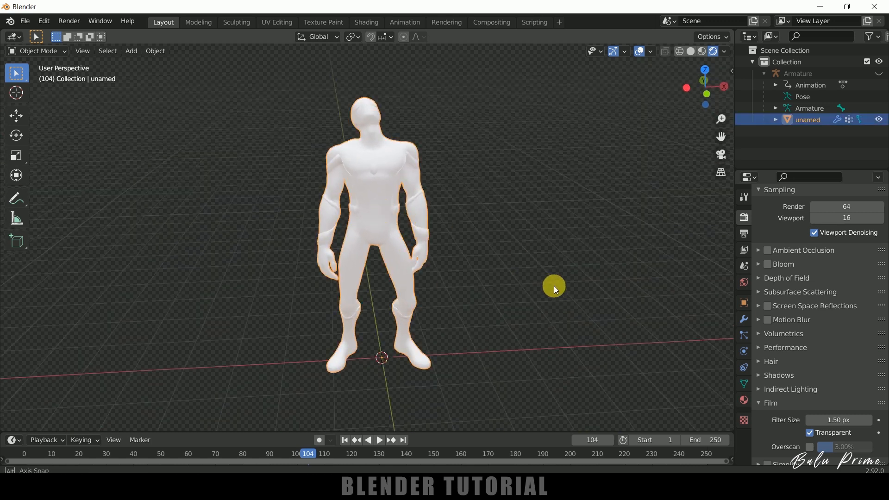
{"action": "middle_click_drag", "start_coordinate": [554, 286], "coordinate": [549, 280]}
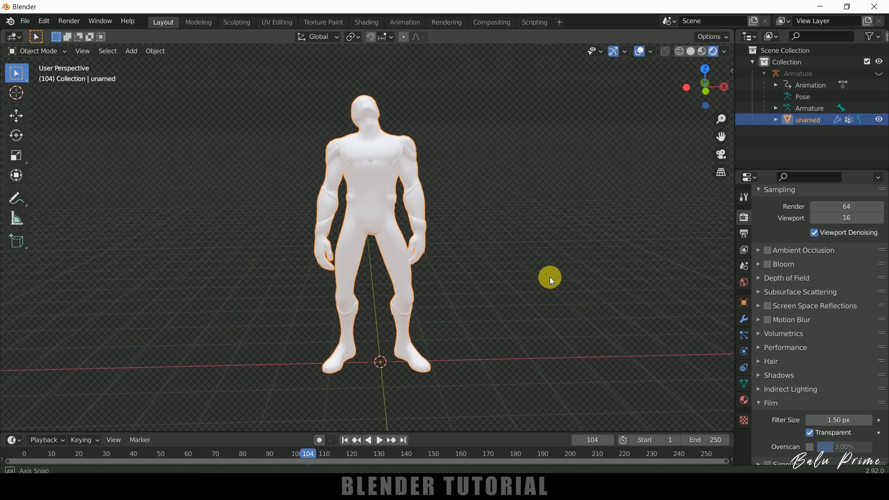
{"action": "left_click", "coordinate": [747, 404]}
{"action": "left_click", "coordinate": [811, 267]}
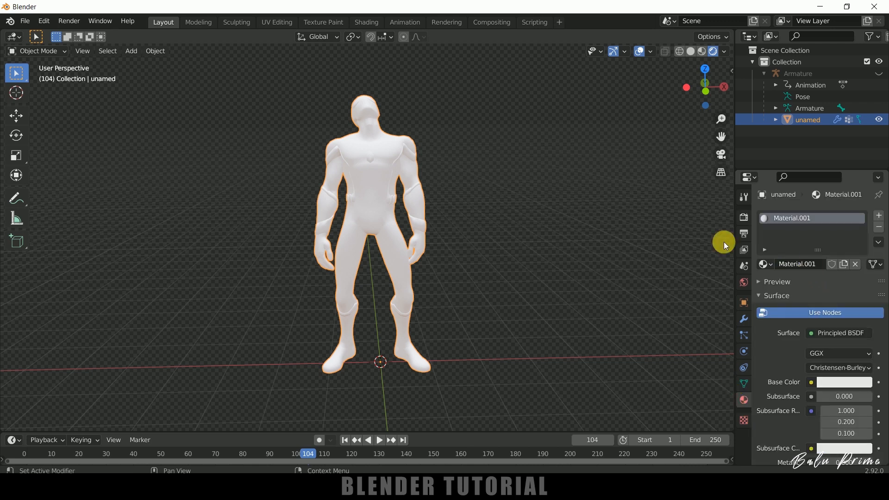
Step: In the Shading workspace, add Node Wrangler's texture setup to the Principled BSDF and arrange the new nodes beside it
{"action": "left_click", "coordinate": [362, 23]}
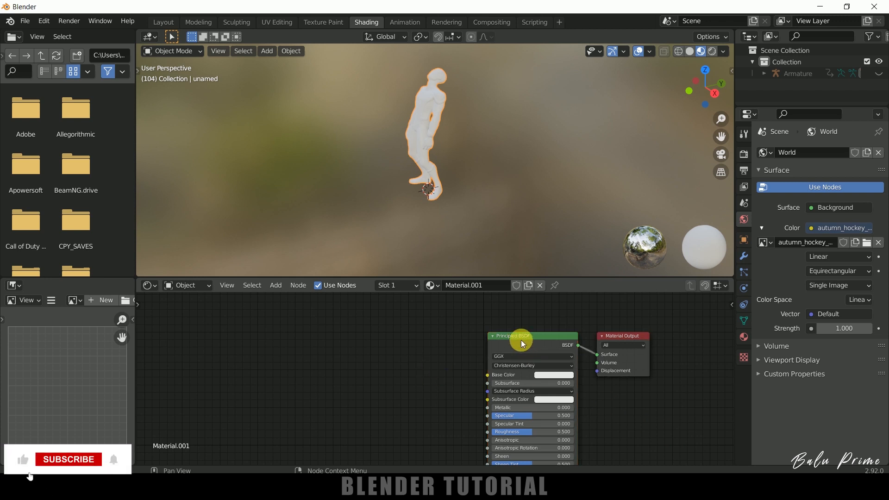
{"action": "left_click", "coordinate": [514, 337]}
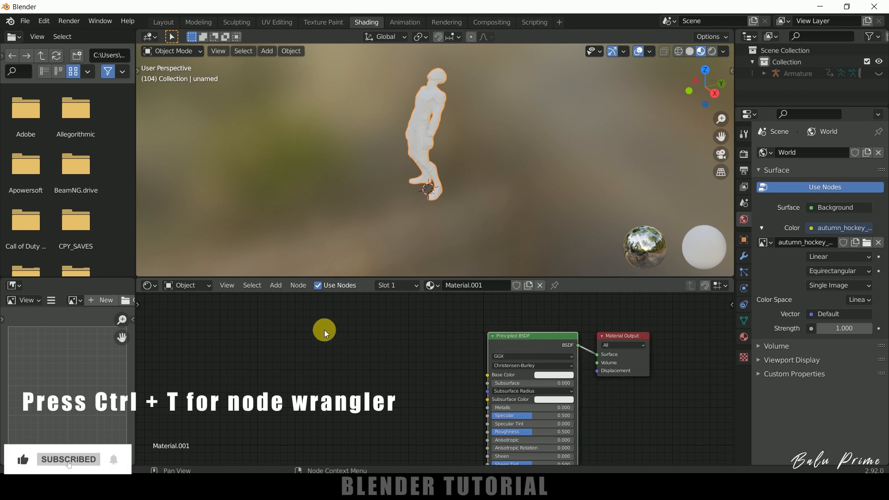
{"action": "key", "text": "ctrl+t"}
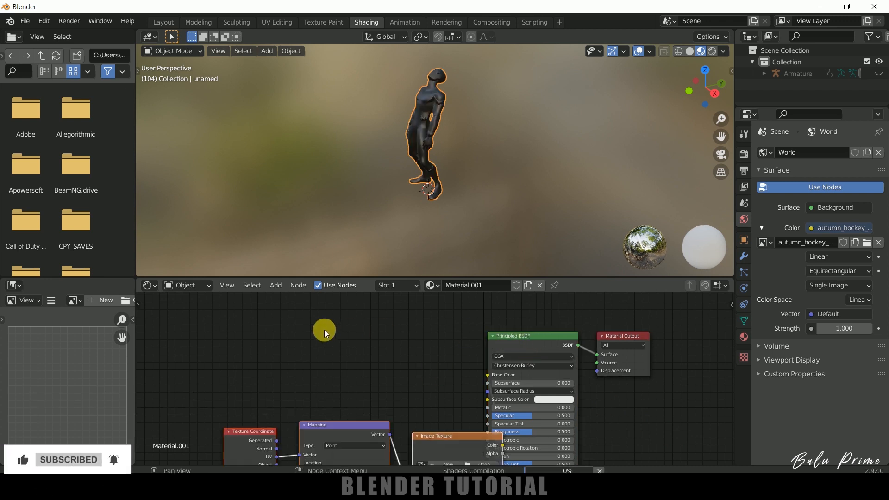
{"action": "left_click_drag", "start_coordinate": [358, 424], "coordinate": [294, 344]}
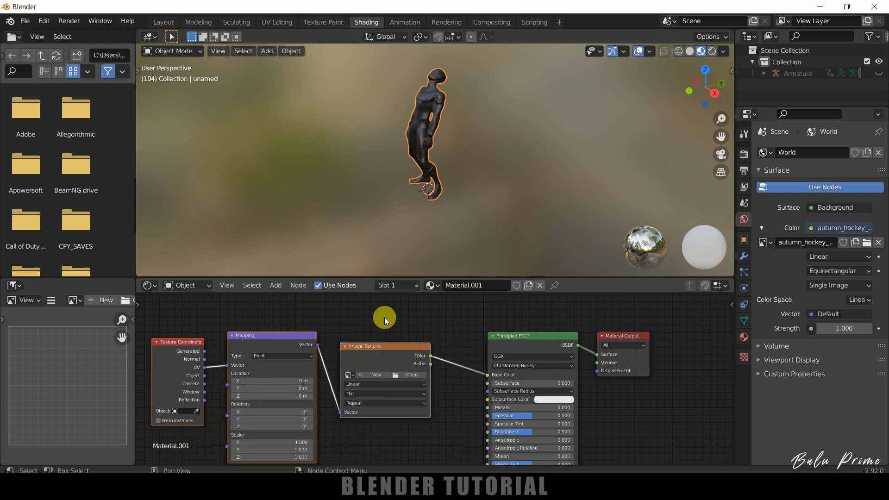
Step: Search the add-on preferences for "node", disable and re-enable Node Wrangler, and close the preferences
{"action": "left_click", "coordinate": [44, 21]}
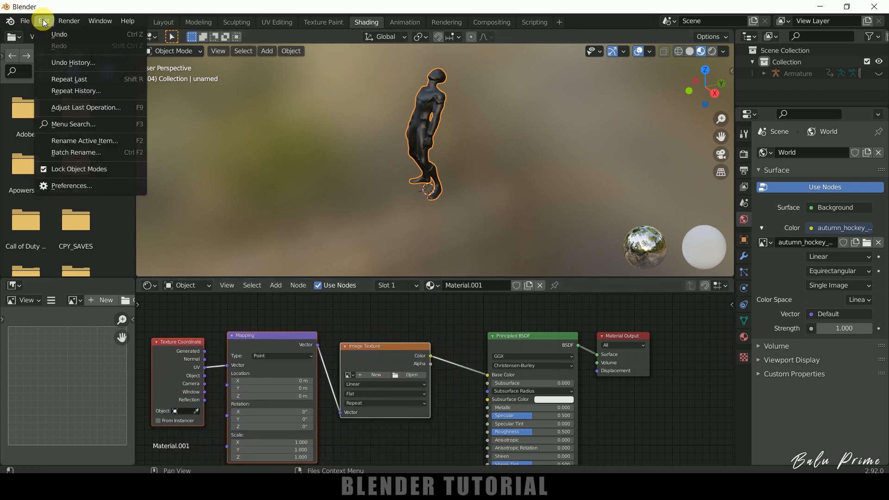
{"action": "left_click", "coordinate": [73, 186]}
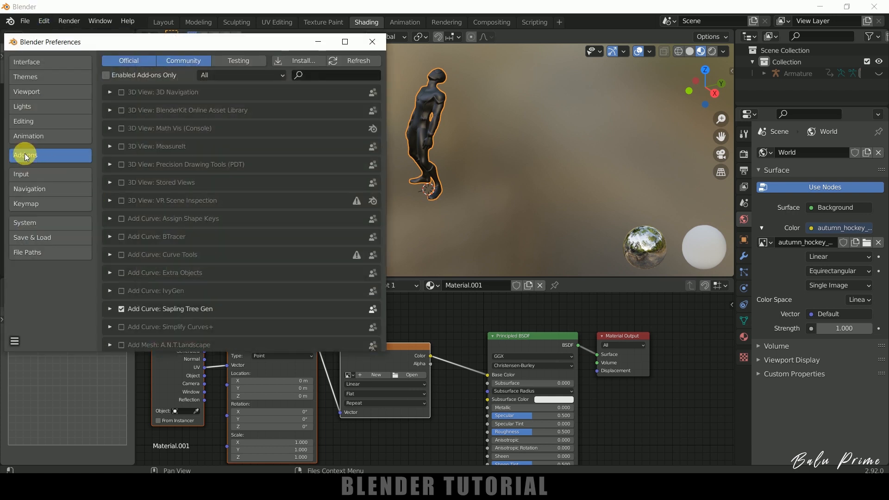
{"action": "left_click", "coordinate": [324, 76]}
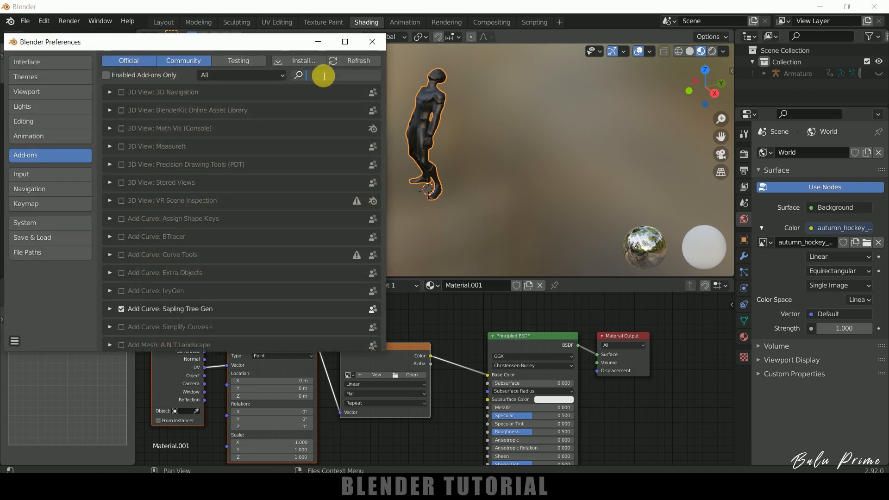
{"action": "type", "text": "node"}
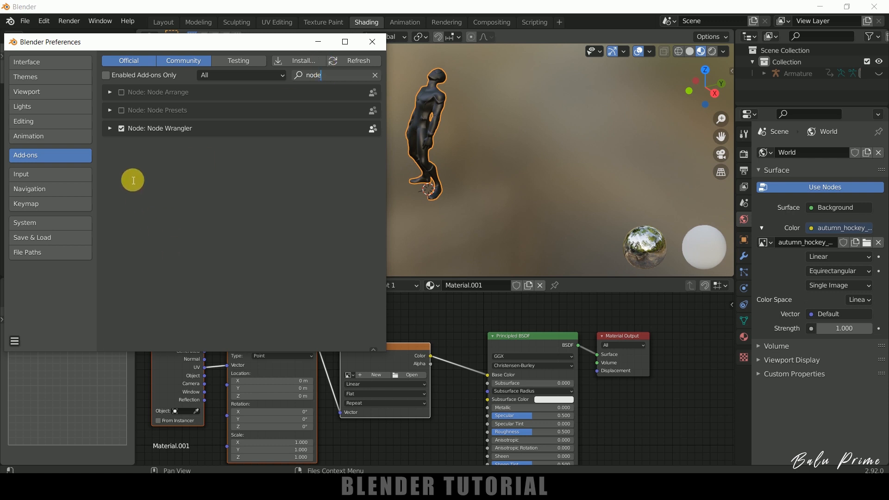
{"action": "left_click", "coordinate": [120, 129]}
{"action": "left_click", "coordinate": [121, 129]}
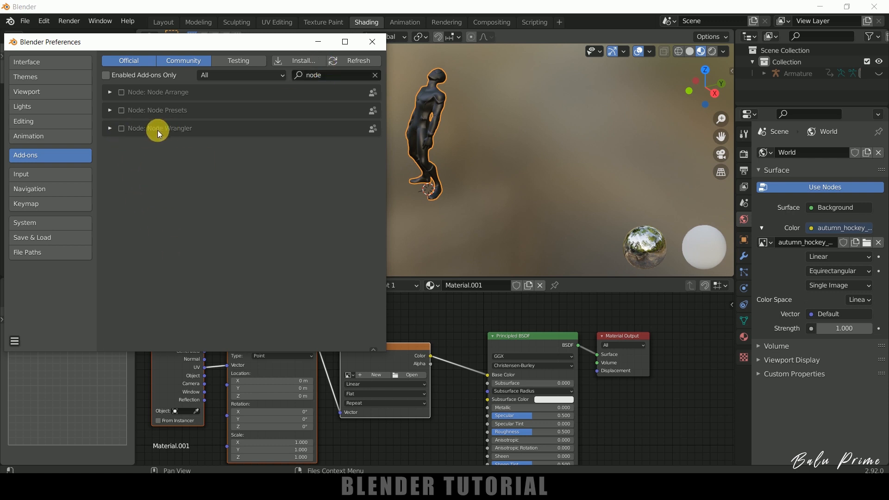
{"action": "left_click", "coordinate": [122, 128]}
{"action": "left_click", "coordinate": [15, 341]}
{"action": "left_click", "coordinate": [38, 310]}
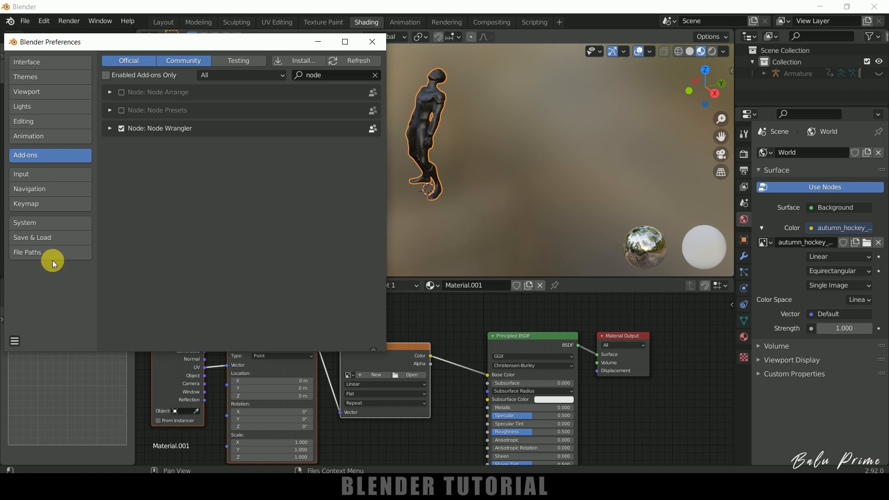
{"action": "left_click", "coordinate": [373, 42]}
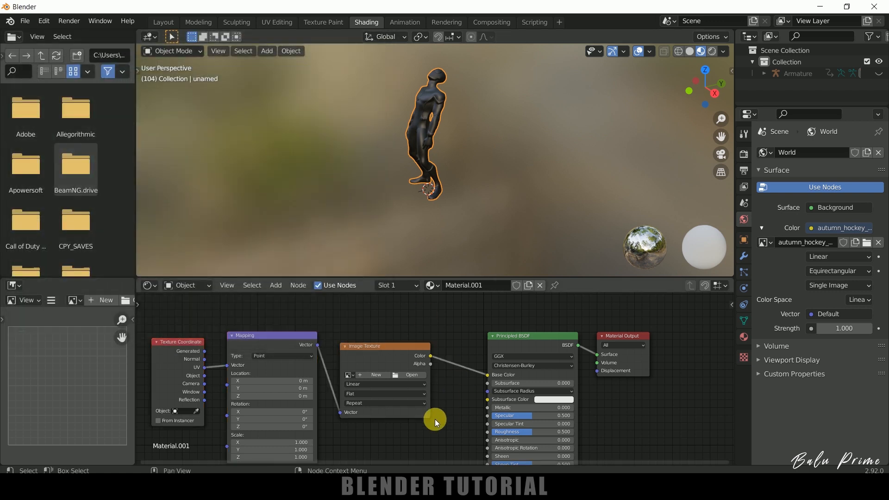
Step: Load M-CoC_iOS_HERO_Peter_Parker_Spider-Man_Stark_Enhanced_Body_D.png from the the-amazing-spiderman textures folder into the material's Image Texture node
{"action": "left_click", "coordinate": [380, 350]}
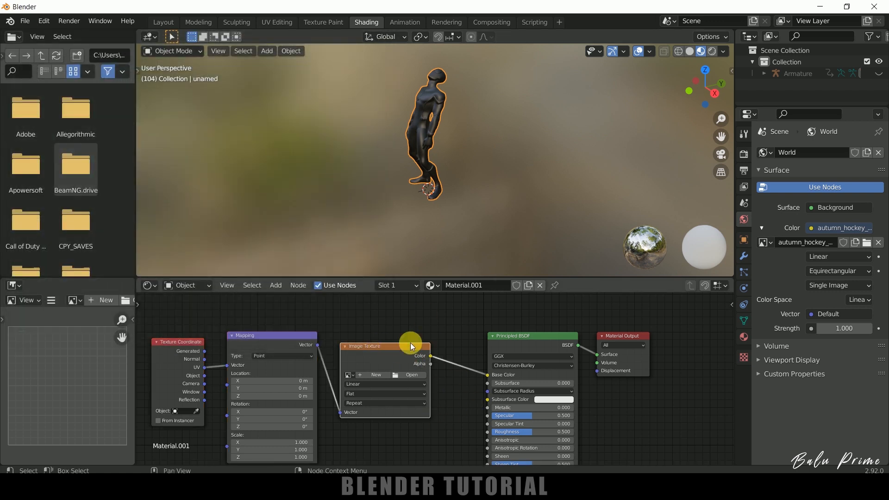
{"action": "left_click", "coordinate": [407, 374]}
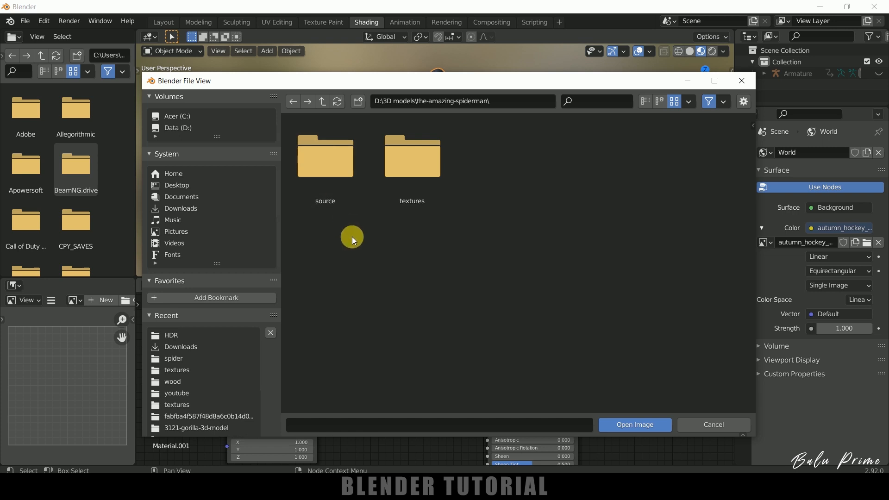
{"action": "left_click", "coordinate": [322, 175]}
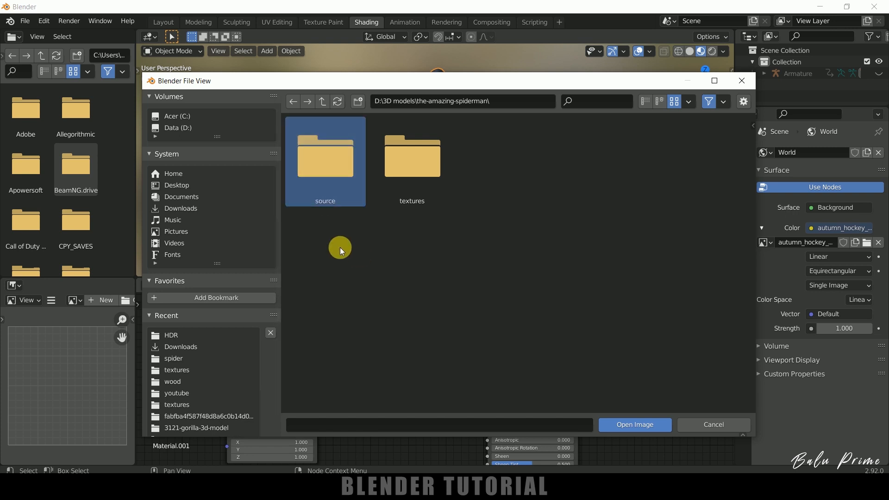
{"action": "left_click", "coordinate": [437, 162]}
{"action": "left_click", "coordinate": [380, 239]}
{"action": "left_click", "coordinate": [326, 176]}
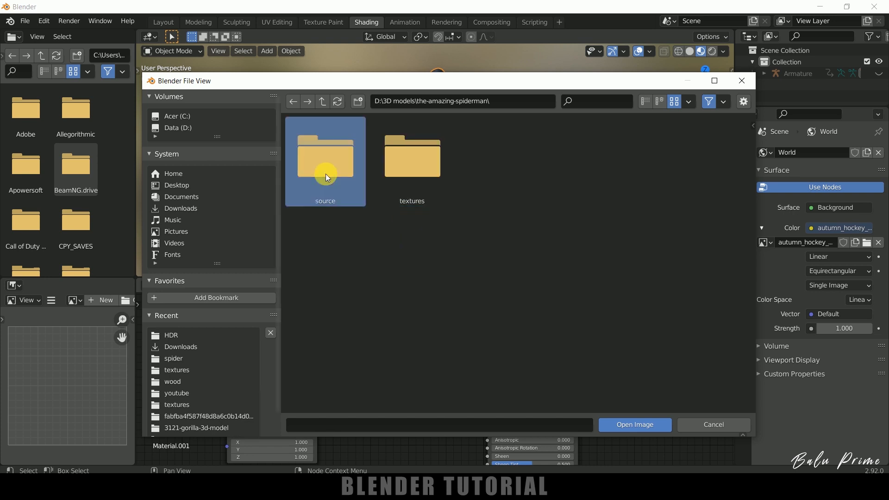
{"action": "left_click", "coordinate": [339, 243]}
{"action": "left_click", "coordinate": [402, 181]}
{"action": "left_click", "coordinate": [405, 246]}
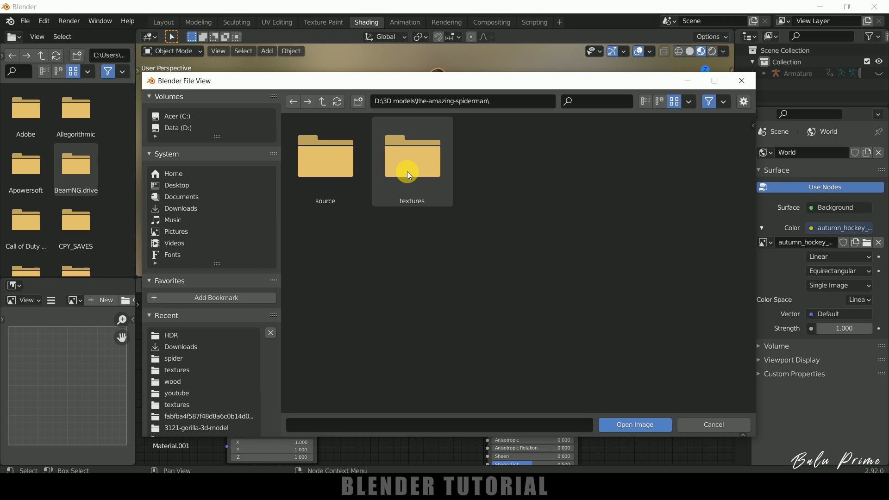
{"action": "double_click", "coordinate": [407, 171]}
{"action": "left_click", "coordinate": [333, 171]}
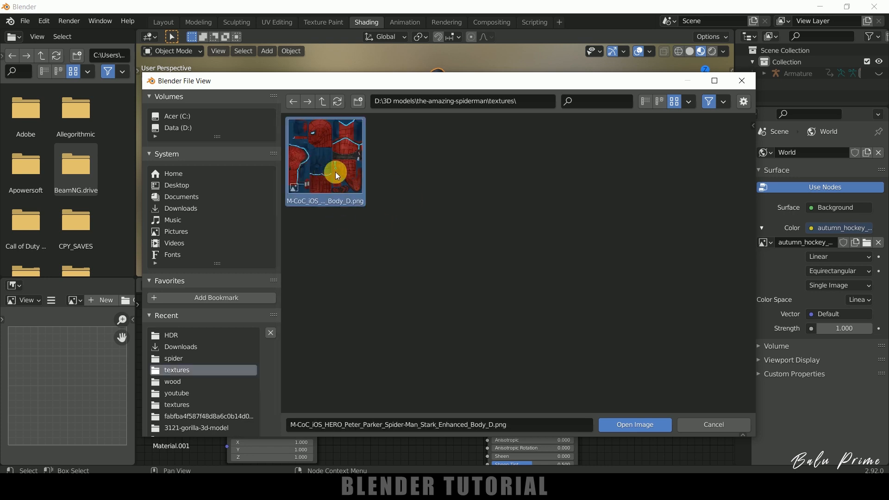
{"action": "left_click", "coordinate": [627, 424]}
{"action": "middle_click_drag", "start_coordinate": [450, 147], "coordinate": [224, 98]}
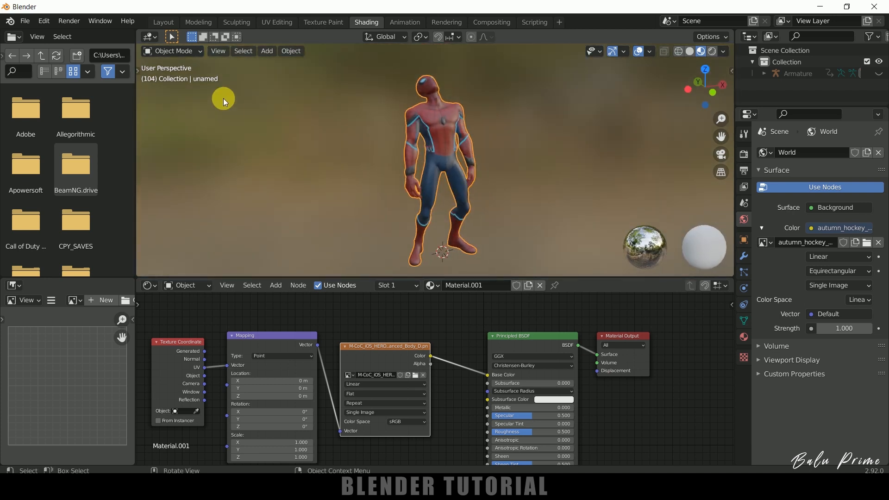
Step: Return to the Layout workspace and scrub the textured character's animation back to frame 68
{"action": "left_click", "coordinate": [163, 22]}
{"action": "middle_click_drag", "start_coordinate": [487, 331], "coordinate": [465, 314]}
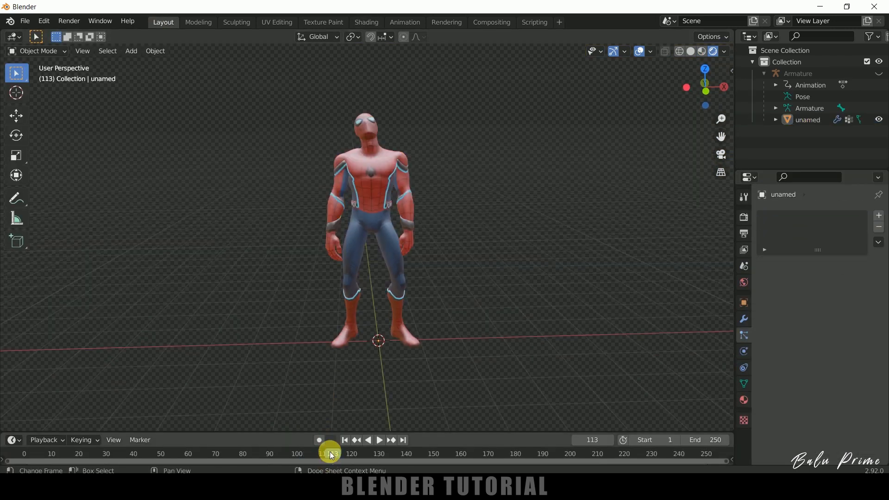
{"action": "left_click_drag", "start_coordinate": [330, 451], "coordinate": [211, 441]}
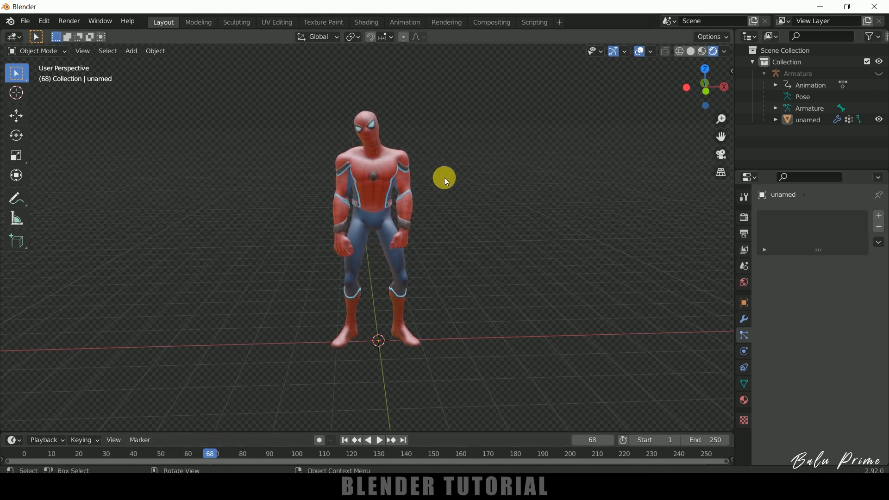
Step: Add a particle system to the character mesh and play the animation to preview the emitted particles
{"action": "left_click", "coordinate": [746, 326]}
{"action": "left_click", "coordinate": [746, 335]}
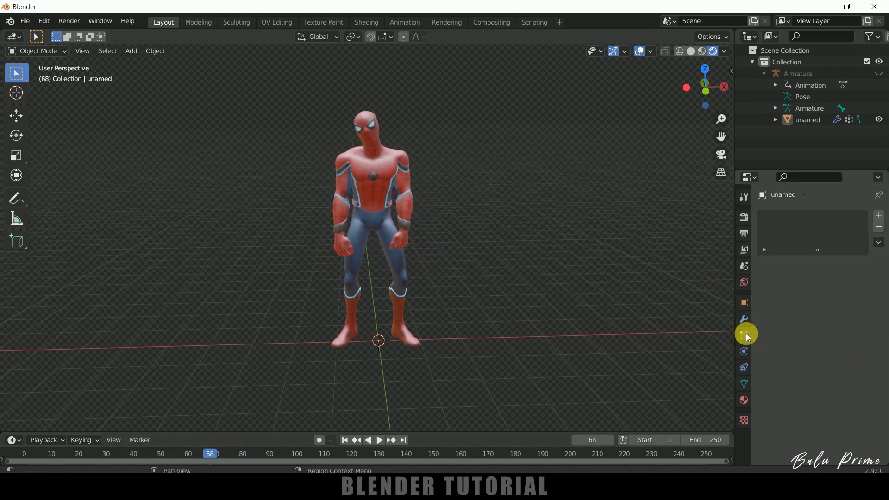
{"action": "left_click", "coordinate": [881, 217]}
{"action": "left_click", "coordinate": [385, 442]}
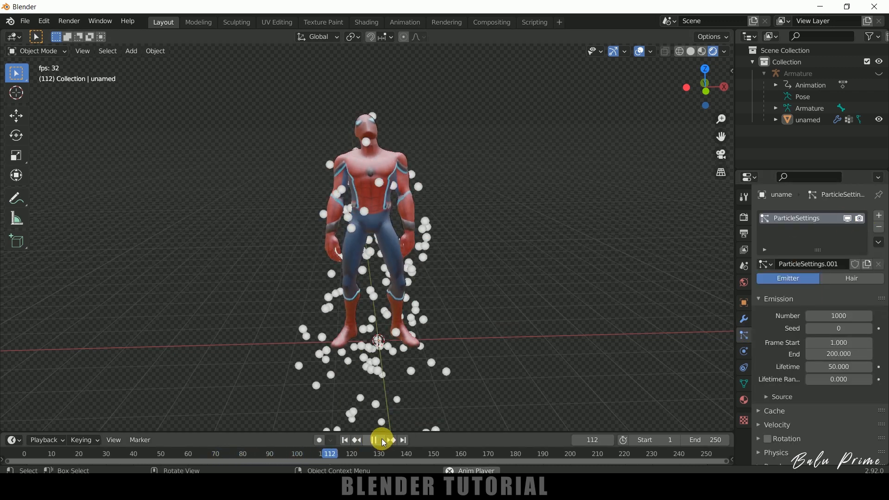
Step: Stop the animation preview and add an Explode modifier to the character mesh
{"action": "left_click", "coordinate": [381, 440]}
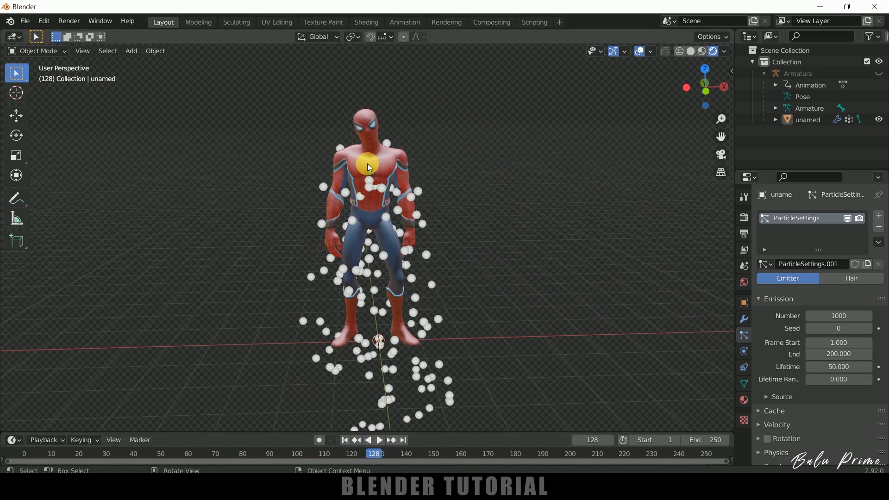
{"action": "left_click", "coordinate": [744, 320]}
{"action": "left_click", "coordinate": [802, 215]}
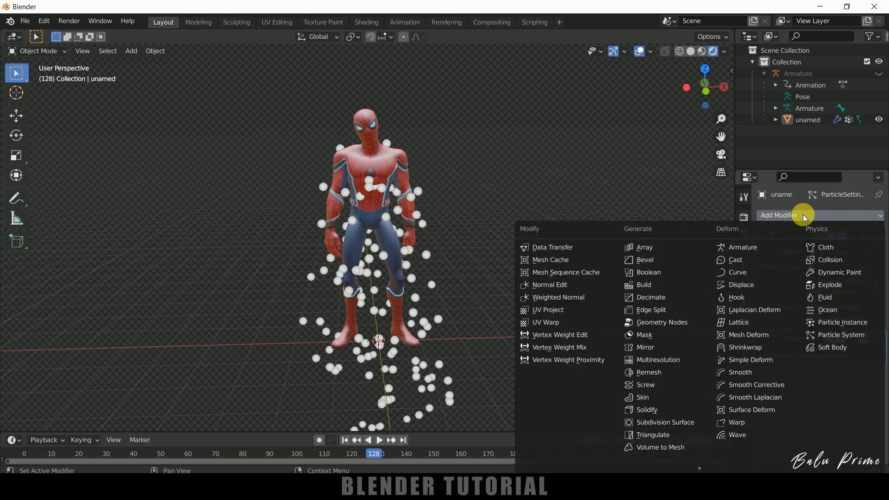
{"action": "left_click", "coordinate": [830, 288]}
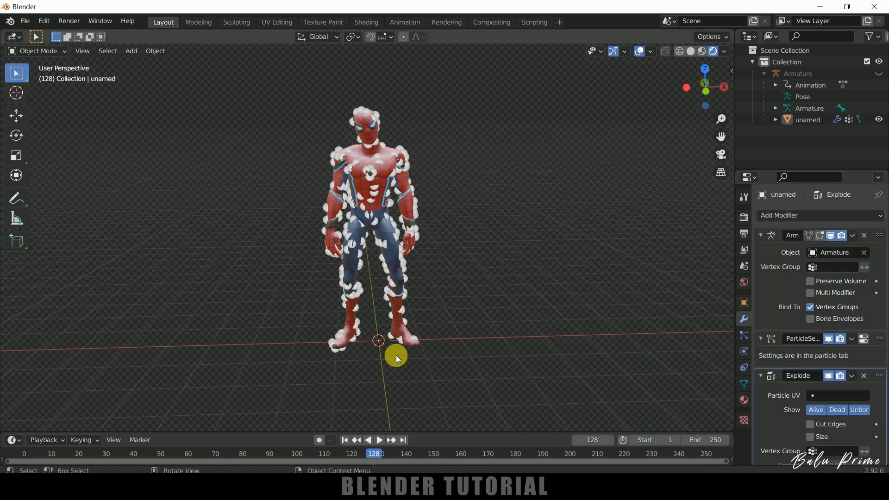
{"action": "scroll", "coordinate": [786, 399], "scroll_direction": "down", "scroll_amount": 2}
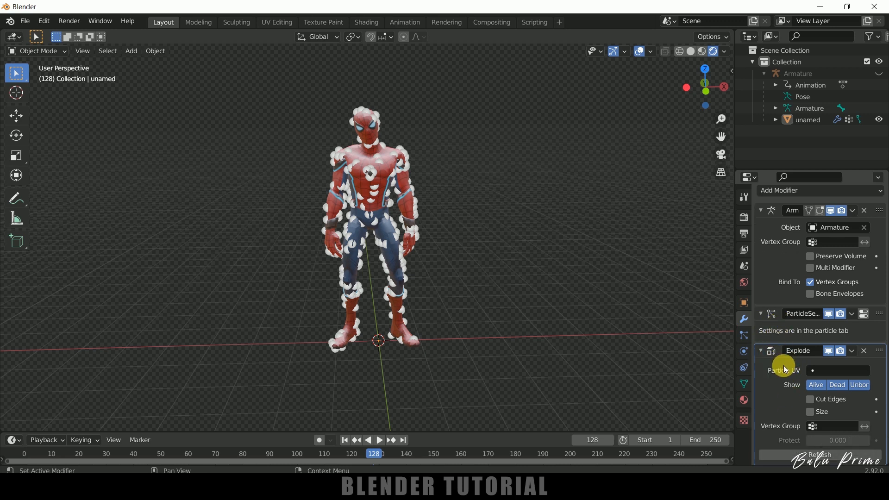
Step: Play the animation from frame 1 to preview the exploding character mesh up close
{"action": "left_click", "coordinate": [344, 440]}
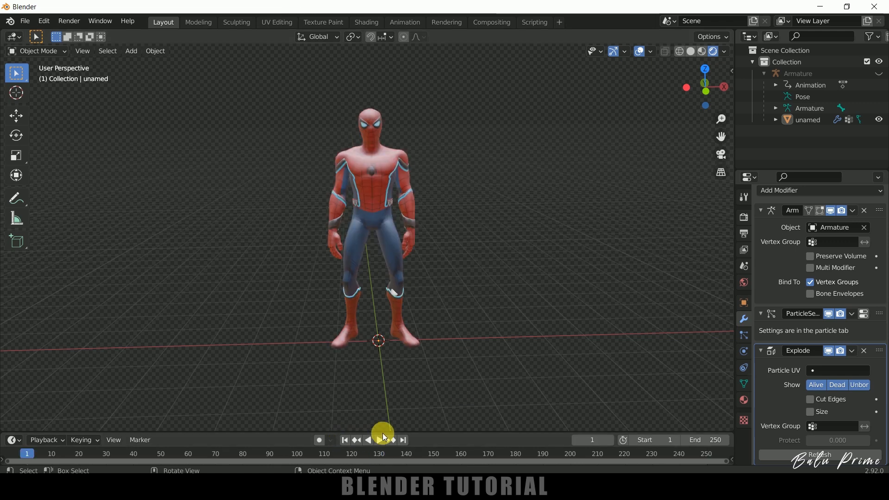
{"action": "left_click", "coordinate": [383, 440]}
{"action": "scroll", "coordinate": [427, 165], "scroll_direction": "up", "scroll_amount": 5}
{"action": "mouse_move", "coordinate": [241, 195]}
{"action": "middle_mouse_down"}
{"action": "mouse_move", "coordinate": [307, 198]}
{"action": "mouse_move", "coordinate": [338, 224]}
{"action": "mouse_move", "coordinate": [353, 84]}
{"action": "mouse_move", "coordinate": [402, 133]}
{"action": "mouse_move", "coordinate": [438, 142]}
{"action": "mouse_move", "coordinate": [357, 423]}
{"action": "middle_mouse_up"}
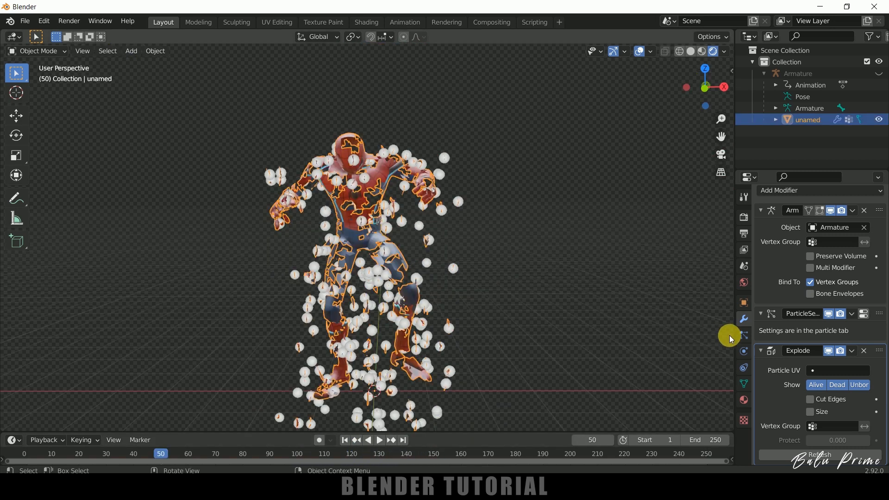
Step: Set the number of emitted particles on the character mesh to 2500
{"action": "left_click", "coordinate": [742, 336]}
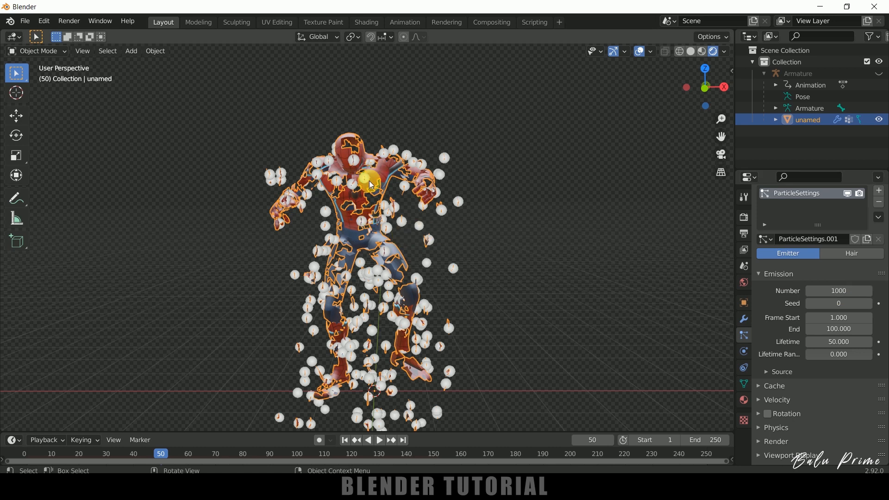
{"action": "left_click", "coordinate": [843, 293]}
{"action": "type", "text": "2500"}
{"action": "key", "text": "Return"}
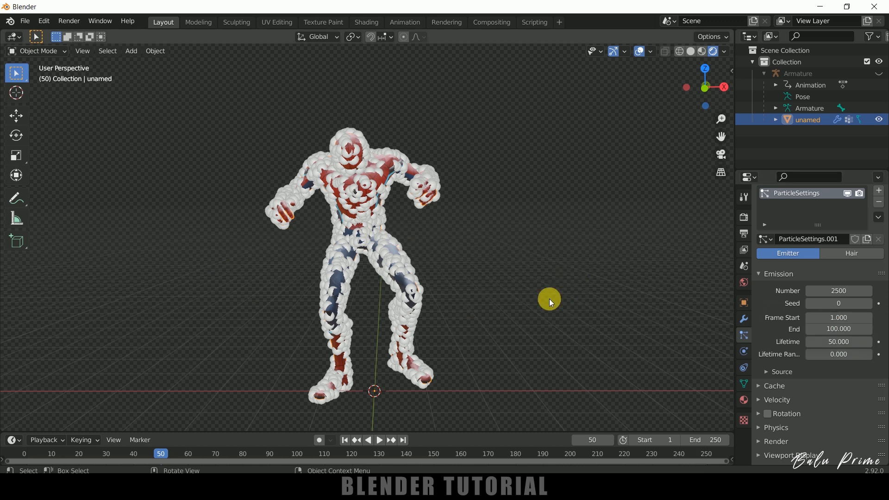
Step: Try particle emission end frames of 50 and 150 on the character
{"action": "left_click", "coordinate": [841, 330]}
{"action": "type", "text": "50"}
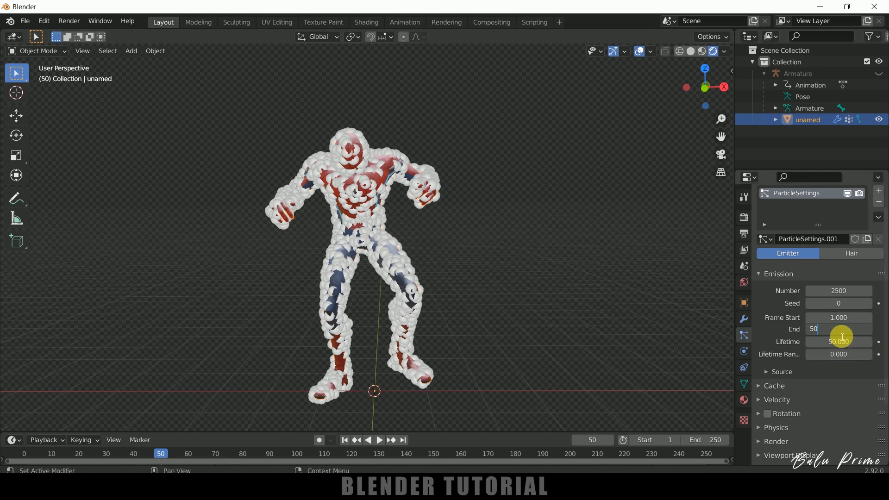
{"action": "key", "text": "Return"}
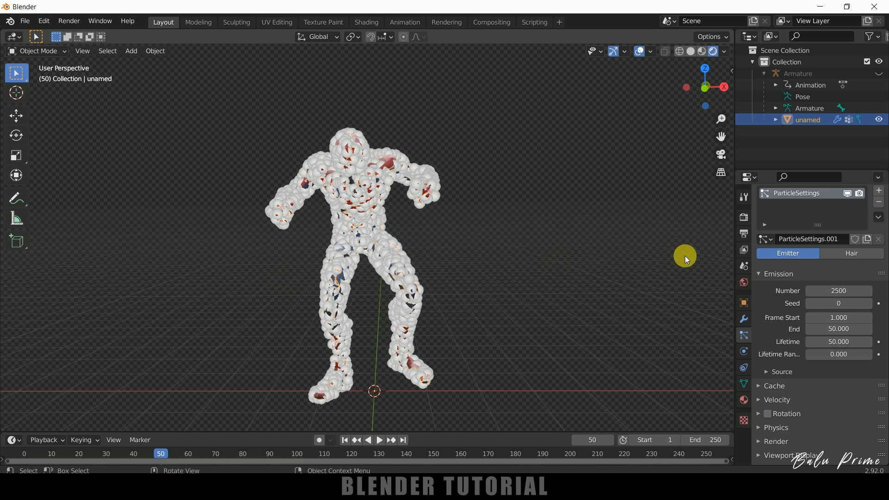
{"action": "left_click", "coordinate": [841, 331]}
{"action": "type", "text": "150"}
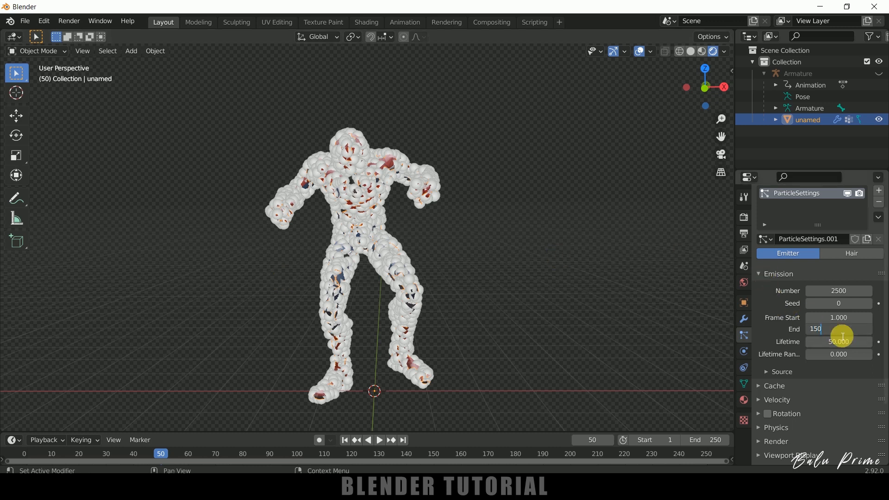
{"action": "key", "text": "Return"}
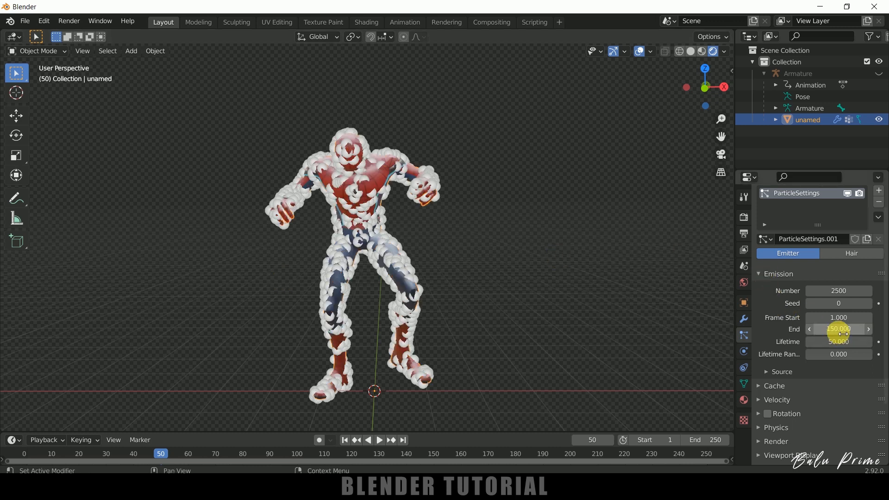
Step: Set the particle emission end frame to 200
{"action": "left_click", "coordinate": [844, 332]}
{"action": "type", "text": "25"}
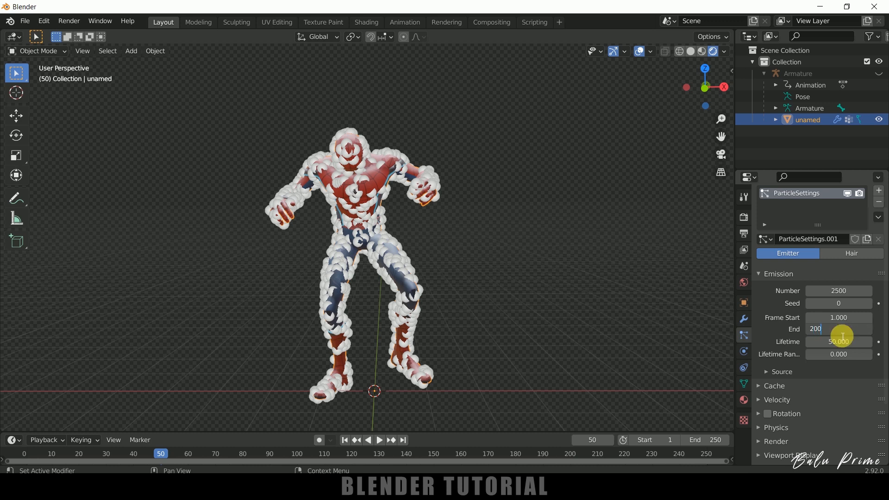
{"action": "type", "text": "00"}
{"action": "key", "text": "Return"}
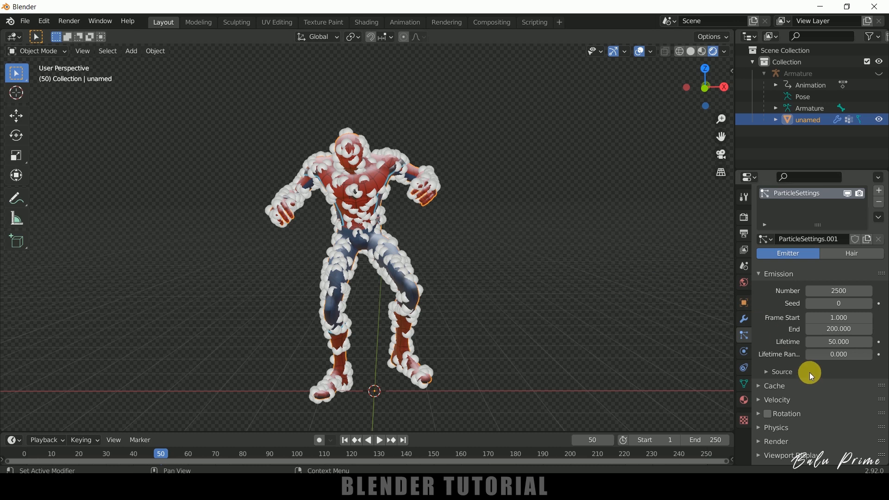
Step: Enable particle rotation and set the particle mass to 0.5 kg in the physics settings
{"action": "scroll", "coordinate": [783, 353], "scroll_direction": "down", "scroll_amount": 4}
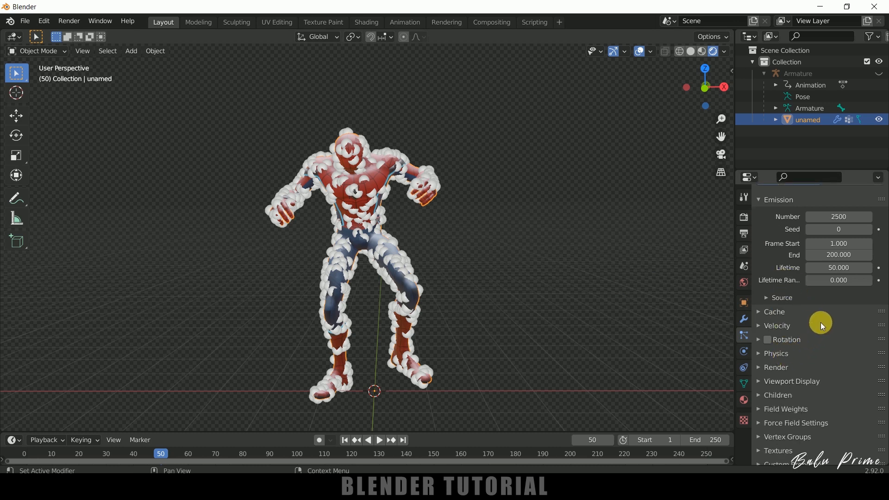
{"action": "scroll", "coordinate": [821, 322], "scroll_direction": "down", "scroll_amount": 1}
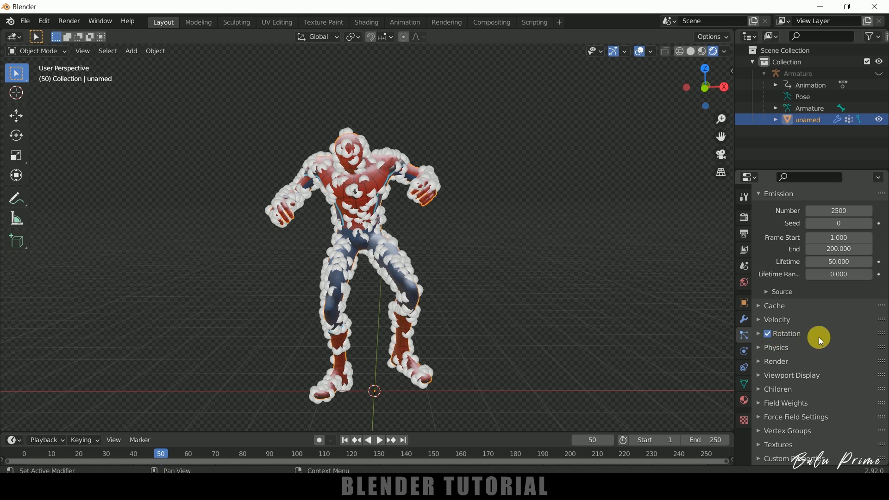
{"action": "left_click", "coordinate": [761, 351]}
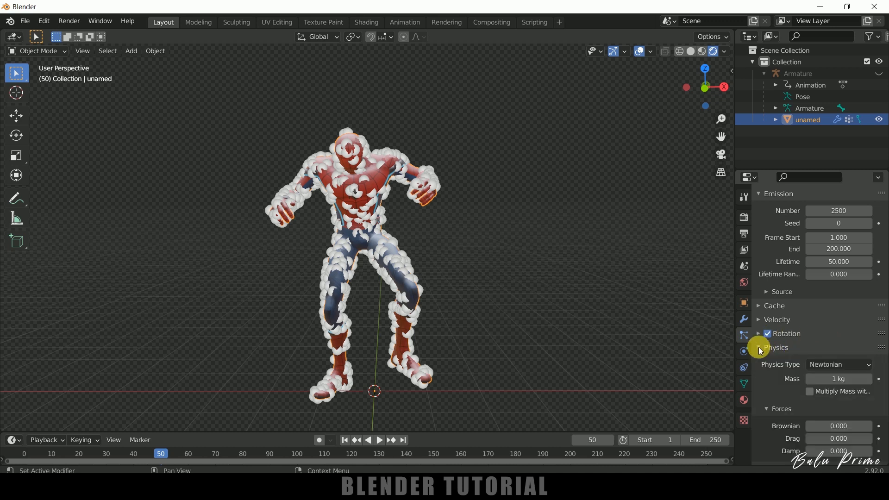
{"action": "scroll", "coordinate": [774, 372], "scroll_direction": "down", "scroll_amount": 3}
{"action": "left_click", "coordinate": [837, 329]}
{"action": "type", "text": "0.5"}
{"action": "key", "text": "Return"}
Step: Set the particles' Render As option to None so that no halo spheres are drawn
{"action": "scroll", "coordinate": [765, 360], "scroll_direction": "down", "scroll_amount": 4}
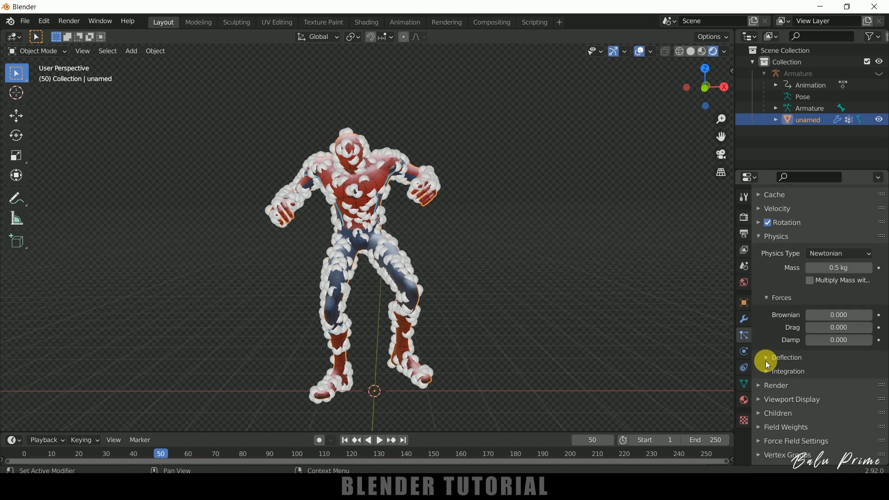
{"action": "left_click", "coordinate": [760, 362]}
{"action": "scroll", "coordinate": [764, 377], "scroll_direction": "down", "scroll_amount": 2}
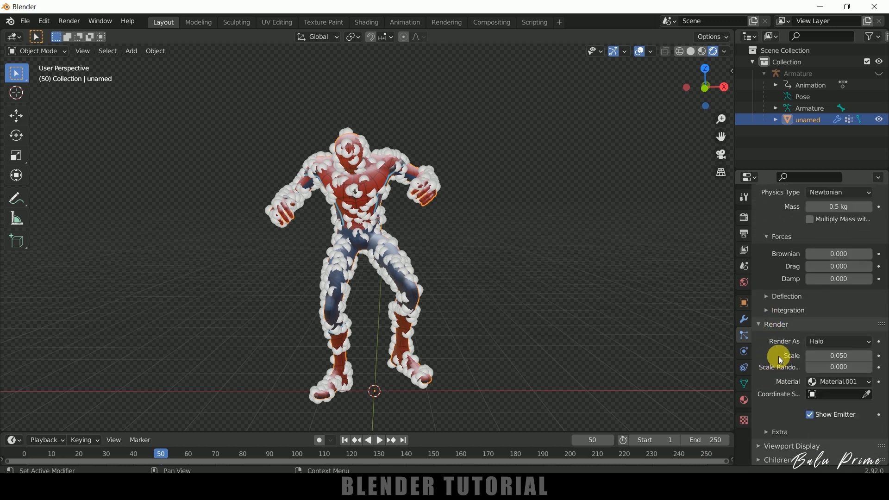
{"action": "left_click", "coordinate": [826, 341]}
{"action": "left_click", "coordinate": [809, 353]}
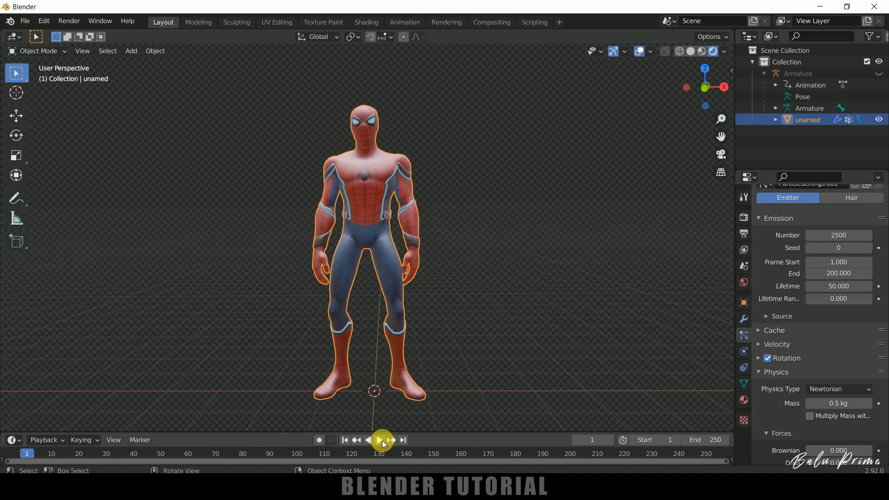
Step: Play the animation to preview the falling mesh fragments, then return to frame 1
{"action": "left_click", "coordinate": [380, 441]}
{"action": "left_click", "coordinate": [380, 442]}
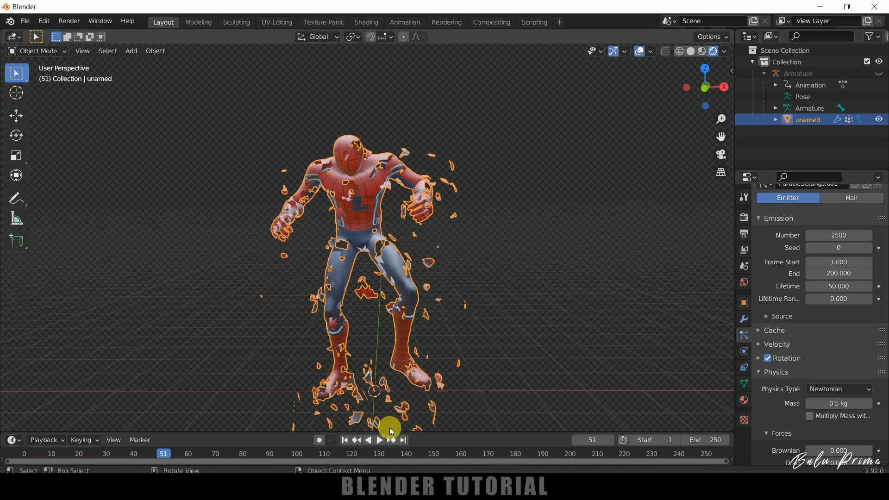
{"action": "left_click", "coordinate": [347, 441]}
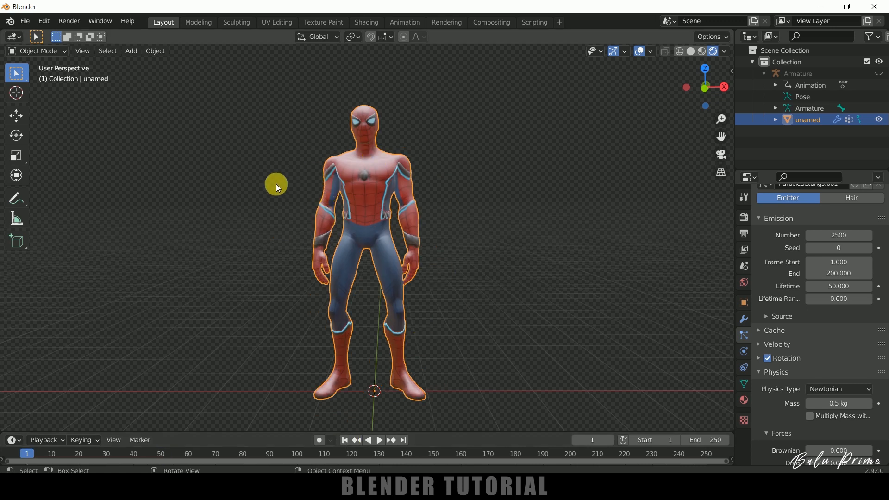
Step: Add a Wind force field and move it beside the character to about X -3.35 m and Z 2.15 m
{"action": "left_click", "coordinate": [130, 52]}
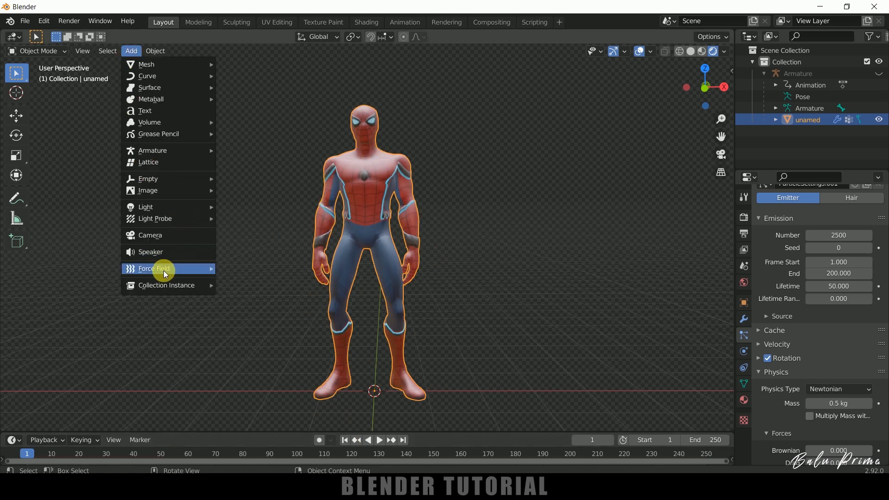
{"action": "mouse_move", "coordinate": [163, 271]}
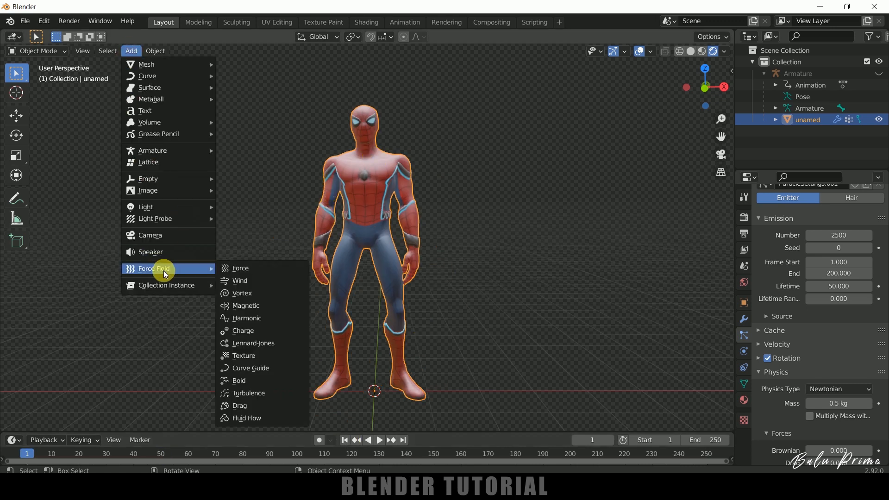
{"action": "left_click", "coordinate": [248, 280]}
{"action": "left_click", "coordinate": [22, 115]}
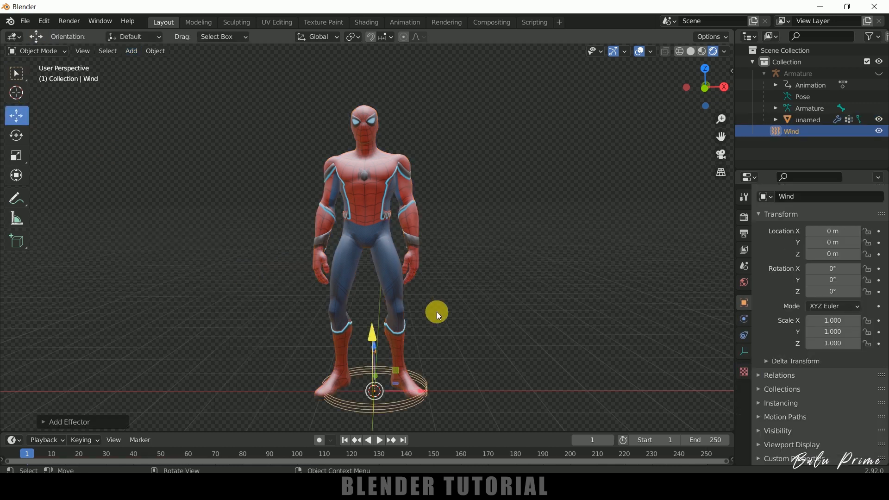
{"action": "left_click_drag", "start_coordinate": [422, 392], "coordinate": [248, 389]}
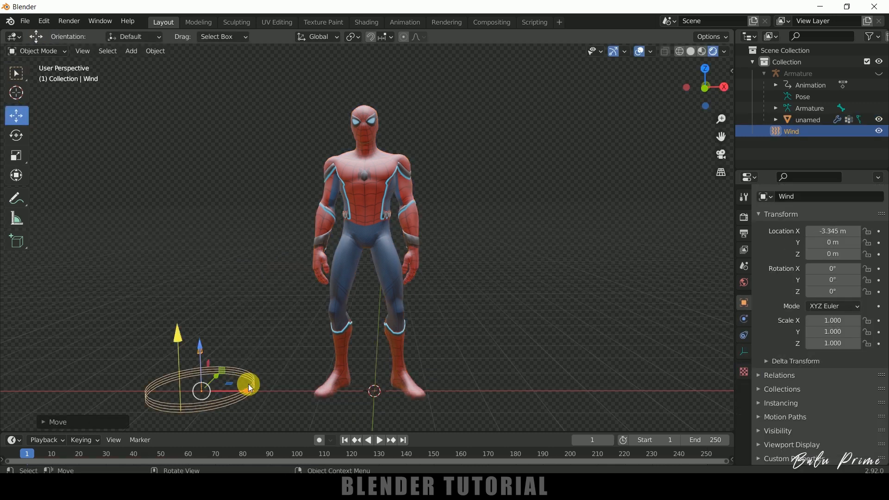
{"action": "left_click_drag", "start_coordinate": [201, 344], "coordinate": [122, 182]}
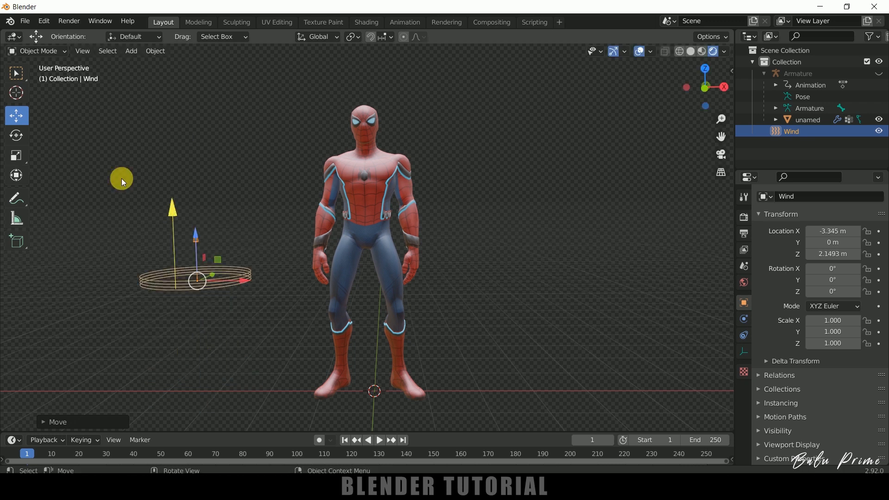
Step: Rotate the wind about 78° around Y to face the character and set its strength to 15
{"action": "left_click", "coordinate": [27, 134]}
{"action": "left_click_drag", "start_coordinate": [222, 248], "coordinate": [244, 304]}
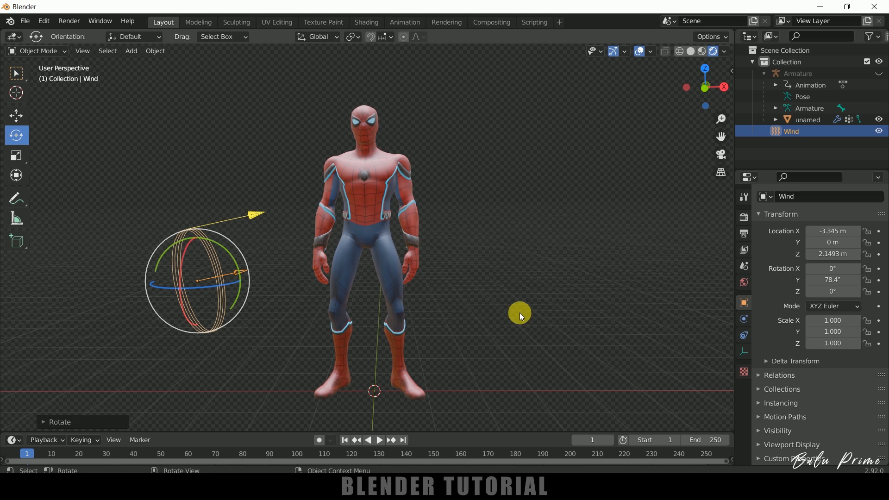
{"action": "left_click", "coordinate": [744, 318]}
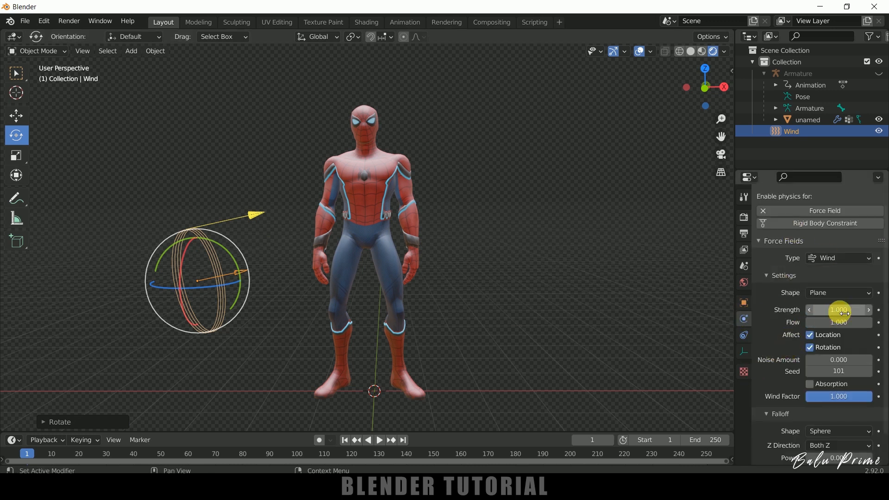
{"action": "key", "text": "Return"}
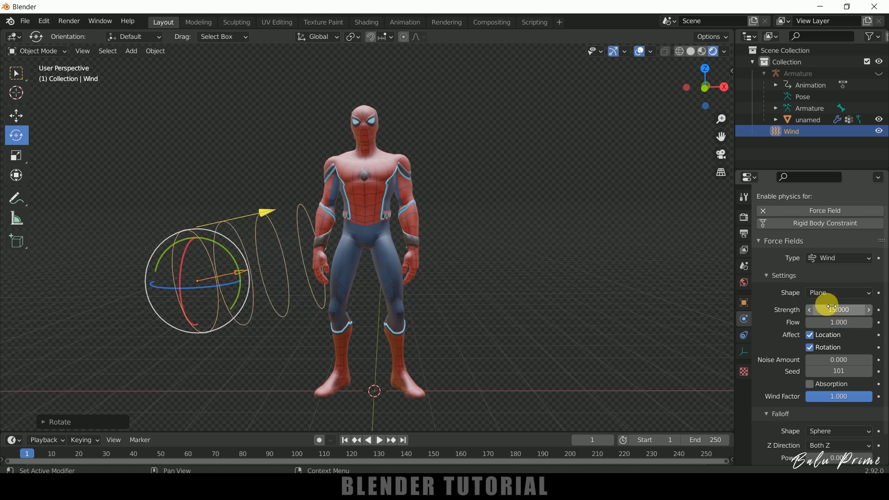
Step: Play the animation up to frame 105 to examine how the wind carries the mesh fragments, selecting the character along the way
{"action": "left_click", "coordinate": [379, 440]}
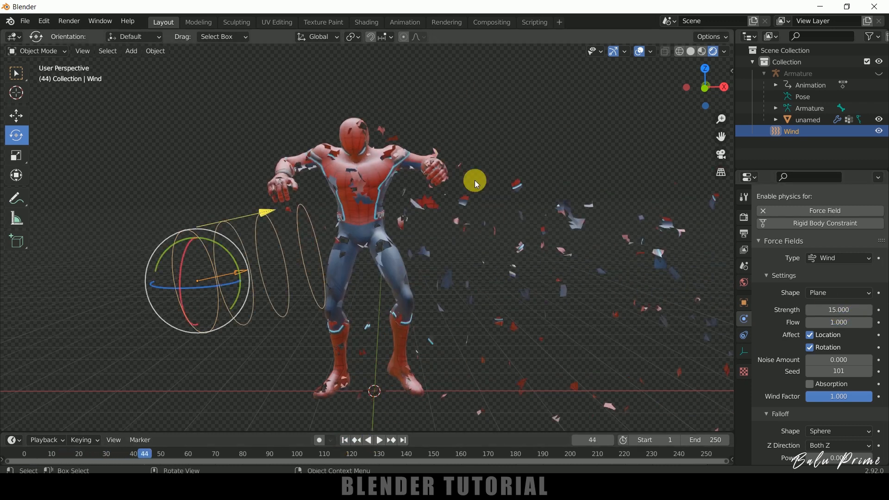
{"action": "left_click", "coordinate": [371, 164]}
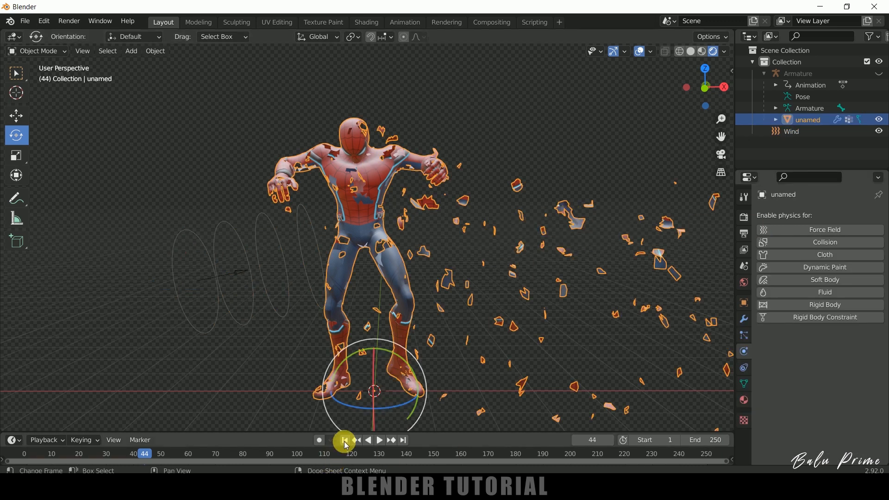
{"action": "scroll", "coordinate": [480, 337], "scroll_direction": "down", "scroll_amount": 4}
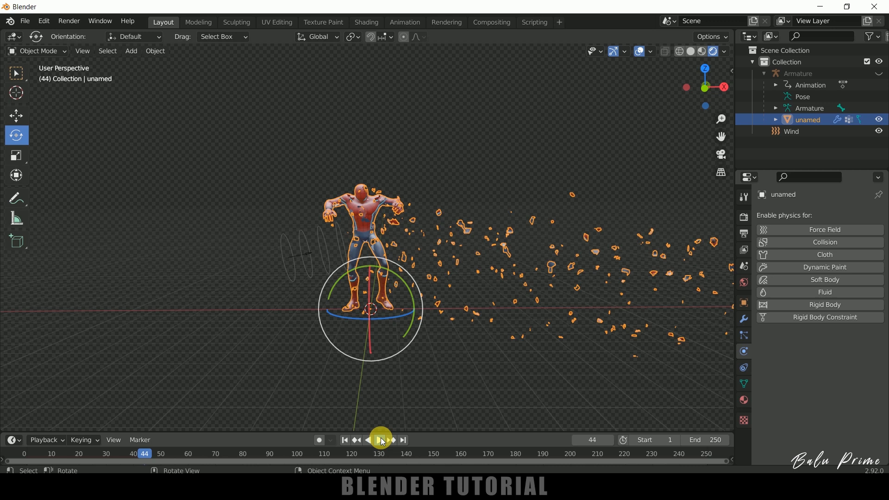
{"action": "left_click", "coordinate": [381, 440]}
{"action": "middle_click_drag", "start_coordinate": [460, 382], "coordinate": [465, 370]}
{"action": "scroll", "coordinate": [474, 366], "scroll_direction": "down", "scroll_amount": 3}
{"action": "scroll", "coordinate": [476, 365], "scroll_direction": "up", "scroll_amount": 2}
{"action": "left_click", "coordinate": [381, 441]}
{"action": "left_click", "coordinate": [381, 441]}
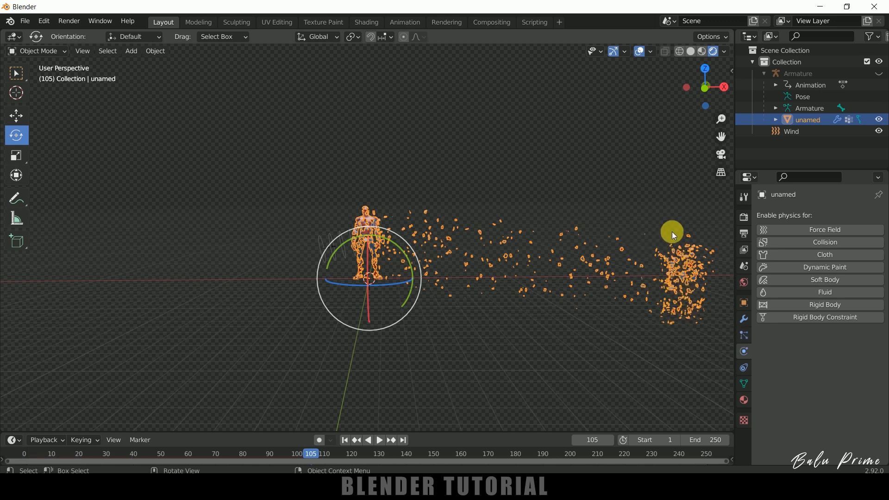
Step: Set the lifetime of the character's particle system to 100 frames
{"action": "left_click", "coordinate": [481, 185]}
{"action": "left_click", "coordinate": [452, 241]}
{"action": "left_click", "coordinate": [742, 336]}
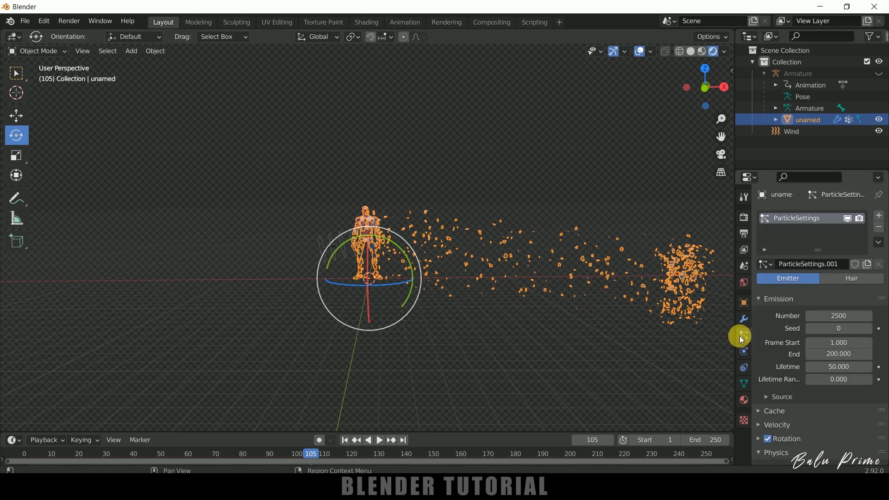
{"action": "left_click", "coordinate": [824, 369]}
{"action": "type", "text": "100"}
{"action": "key", "text": "Return"}
Step: Replay the animation from frame 1 up to frame 89 and examine how far the fragments travel
{"action": "left_click", "coordinate": [345, 440]}
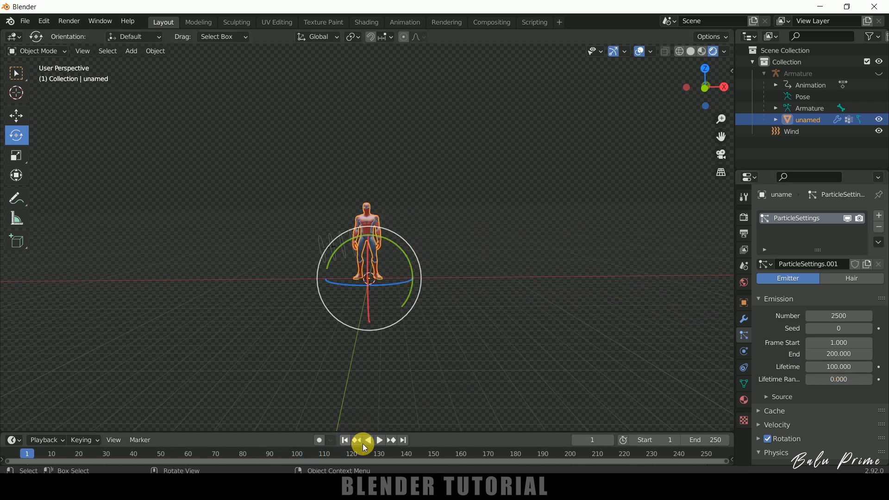
{"action": "left_click", "coordinate": [379, 441]}
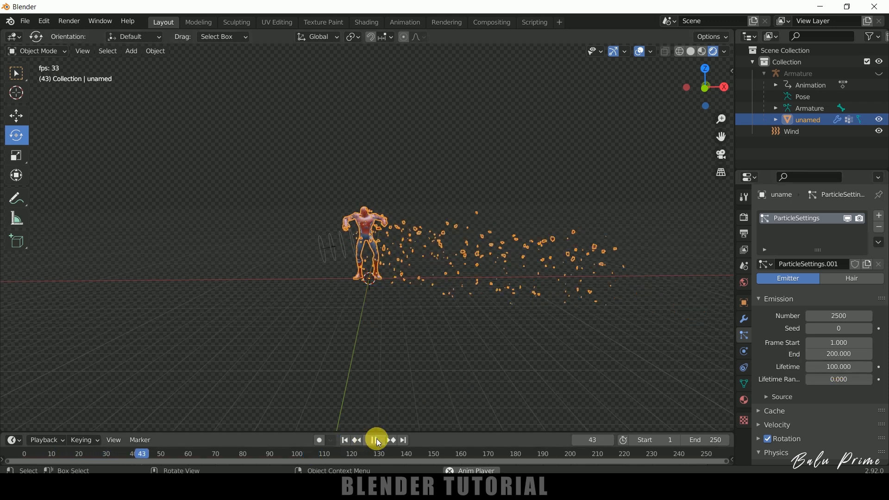
{"action": "left_click", "coordinate": [377, 441]}
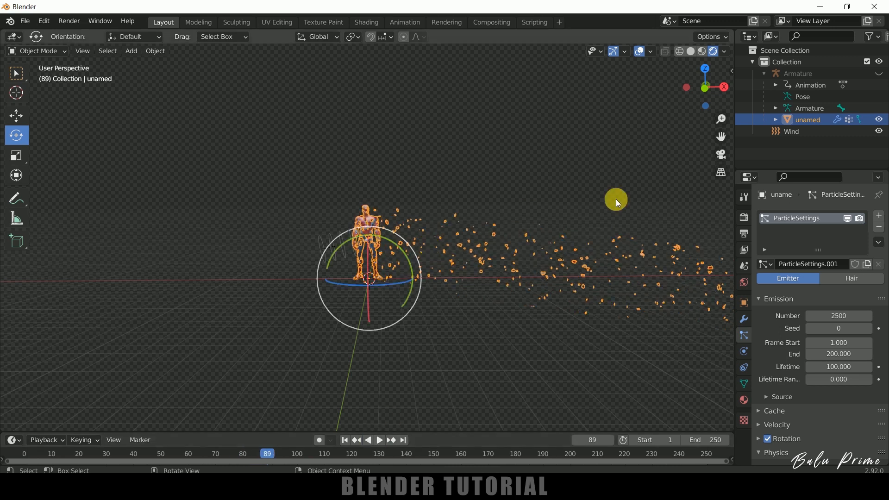
{"action": "scroll", "coordinate": [588, 246], "scroll_direction": "up", "scroll_amount": 5}
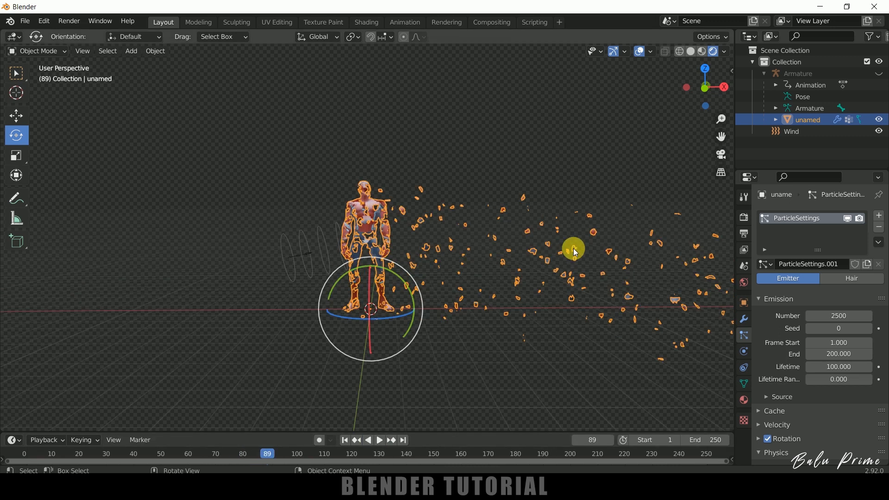
Step: Lower the wind force field to foot level beside the character, at about Z 0.33 m
{"action": "left_click", "coordinate": [285, 252]}
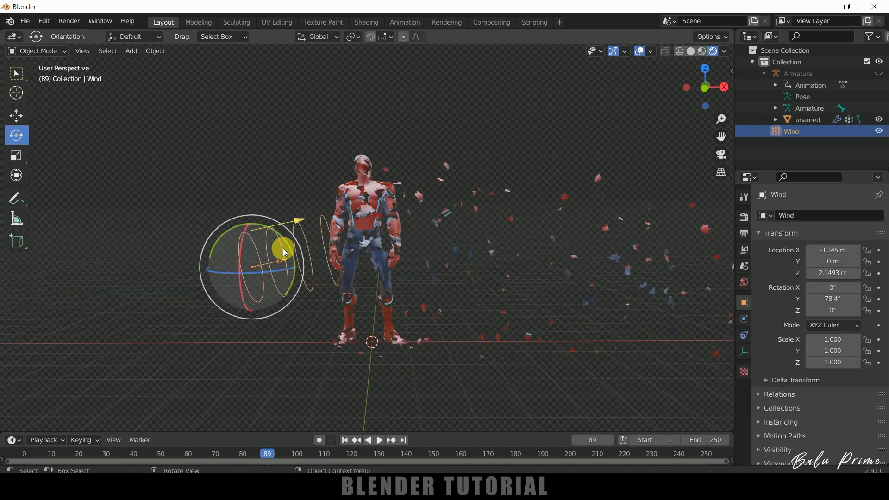
{"action": "left_click", "coordinate": [16, 116]}
{"action": "left_click_drag", "start_coordinate": [248, 228], "coordinate": [258, 291]}
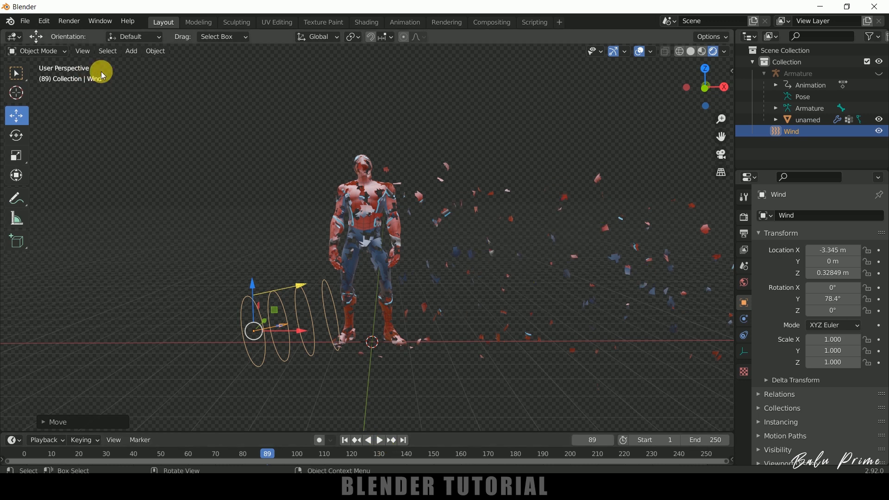
Step: Add a Turbulence force field at the world origin and open its strength for editing
{"action": "left_click", "coordinate": [132, 51]}
{"action": "mouse_move", "coordinate": [156, 269]}
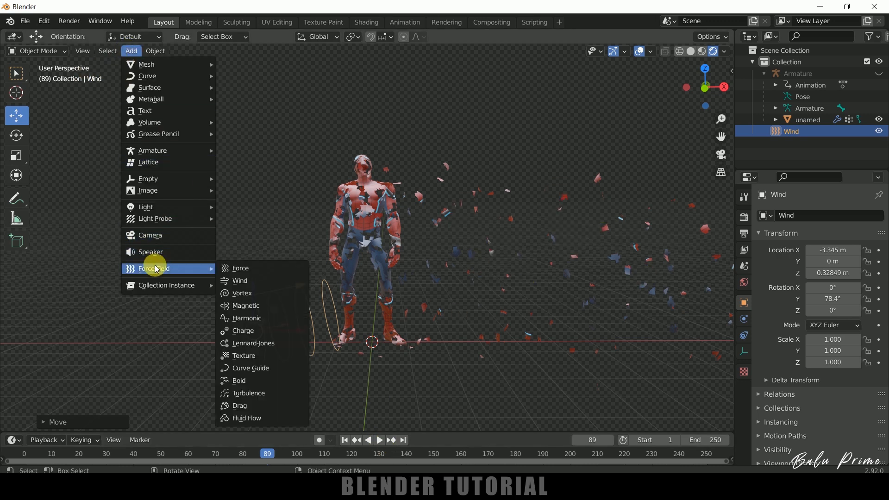
{"action": "left_click", "coordinate": [236, 393]}
{"action": "left_click", "coordinate": [370, 364]}
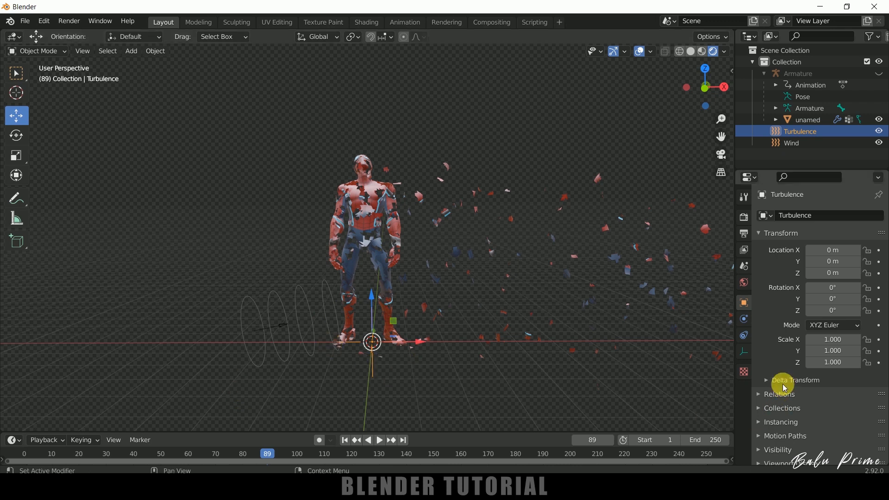
{"action": "left_click", "coordinate": [745, 319]}
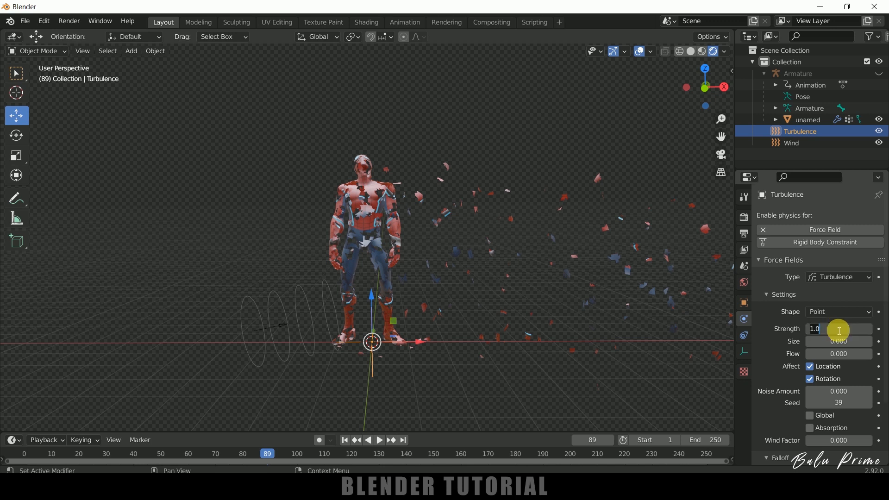
Step: Select the character at frame 1 and play the animation up to frame 106 to preview the turbulence on the fragments
{"action": "left_click", "coordinate": [346, 440]}
{"action": "left_click", "coordinate": [373, 199]}
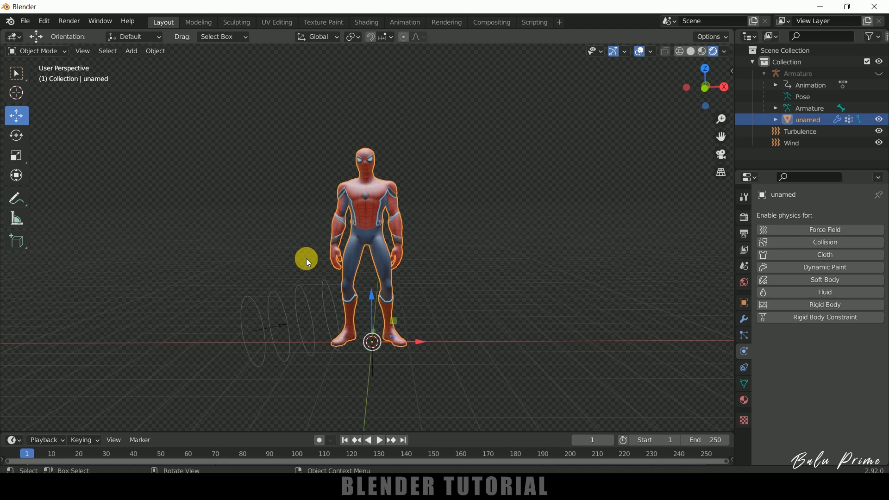
{"action": "left_click", "coordinate": [380, 440]}
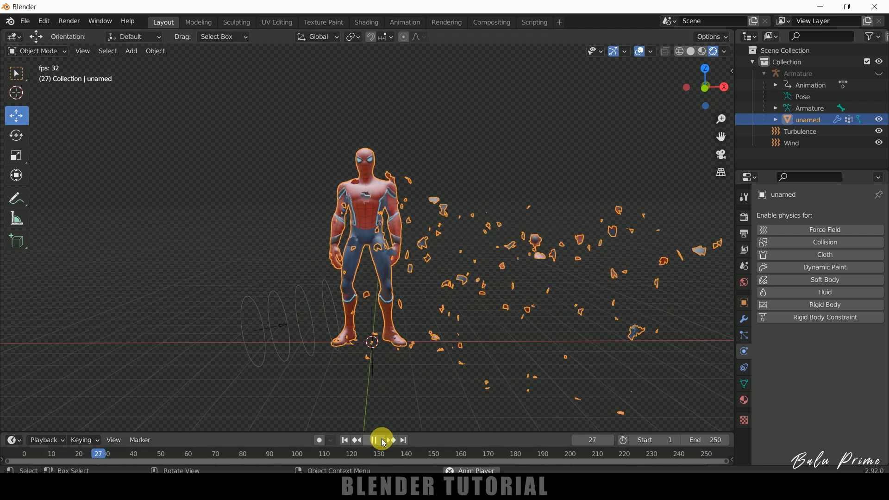
{"action": "left_click", "coordinate": [381, 440]}
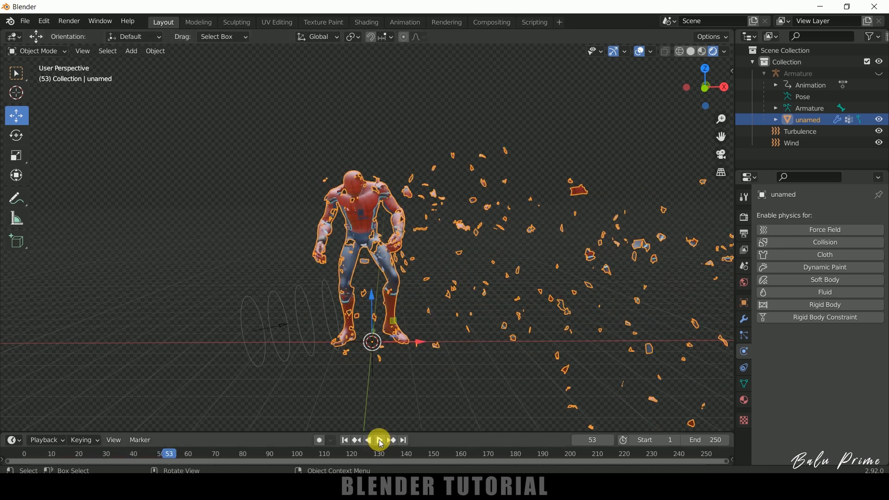
{"action": "left_click", "coordinate": [379, 440]}
{"action": "left_click", "coordinate": [379, 440]}
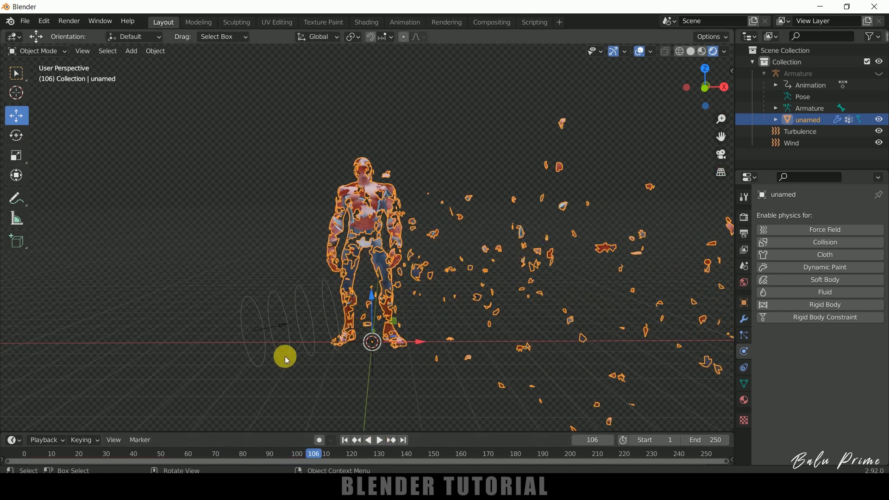
Step: Move the wind force field closer to the character along X and tilt it to blow more steeply upward
{"action": "left_click", "coordinate": [284, 332]}
{"action": "left_click_drag", "start_coordinate": [301, 334], "coordinate": [338, 333]}
{"action": "left_click", "coordinate": [25, 138]}
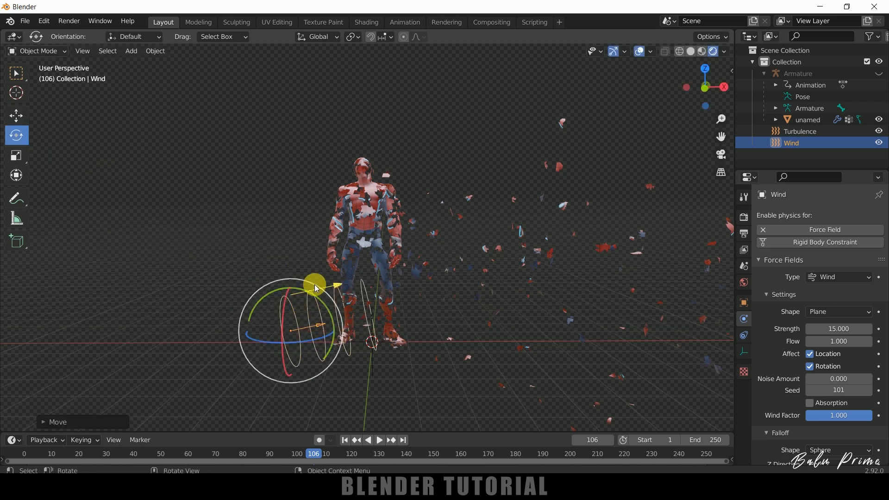
{"action": "left_click_drag", "start_coordinate": [328, 308], "coordinate": [321, 302]}
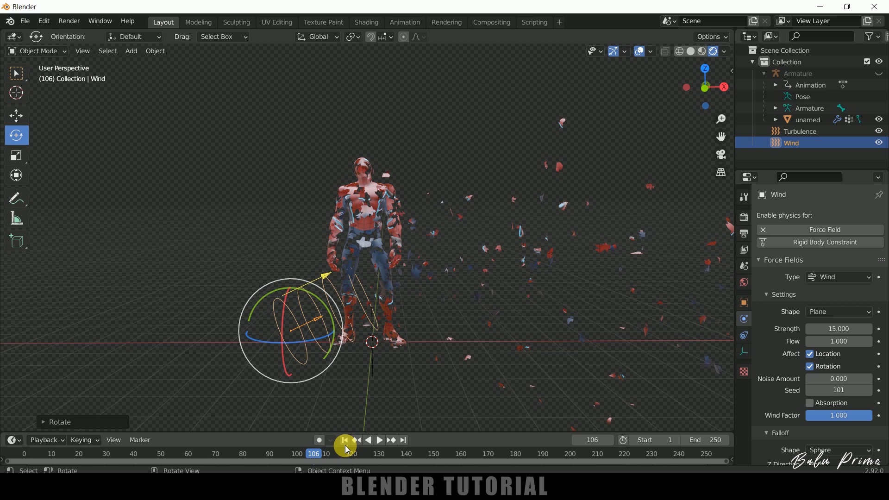
Step: Replay the animation from frame 1 up to frame 115 to examine the effect of the tilted wind
{"action": "left_click", "coordinate": [345, 440]}
{"action": "left_click", "coordinate": [383, 441]}
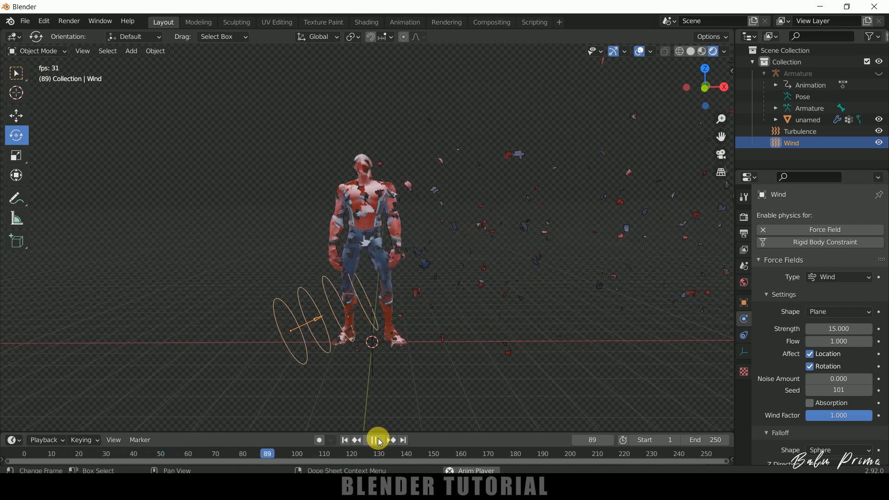
{"action": "left_click", "coordinate": [381, 440]}
Step: Set the character's particle emission source to Volume with a Grid distribution
{"action": "left_click", "coordinate": [391, 190]}
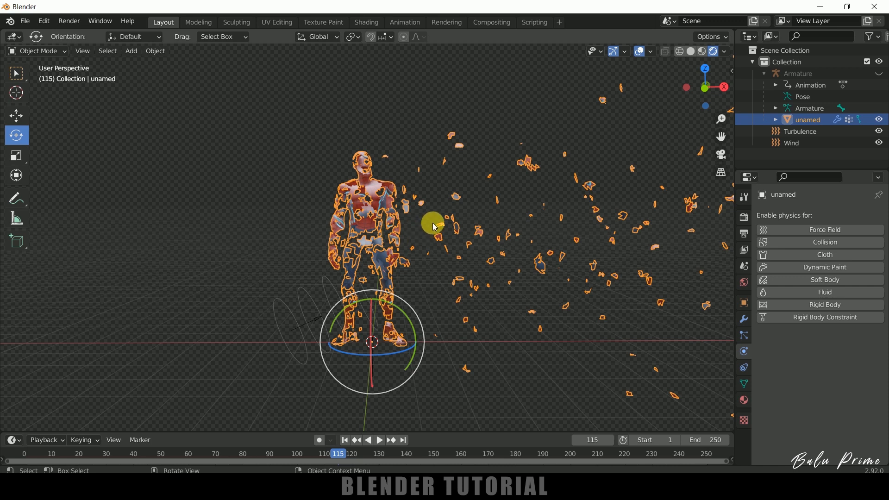
{"action": "left_click", "coordinate": [440, 203]}
{"action": "left_click", "coordinate": [363, 210]}
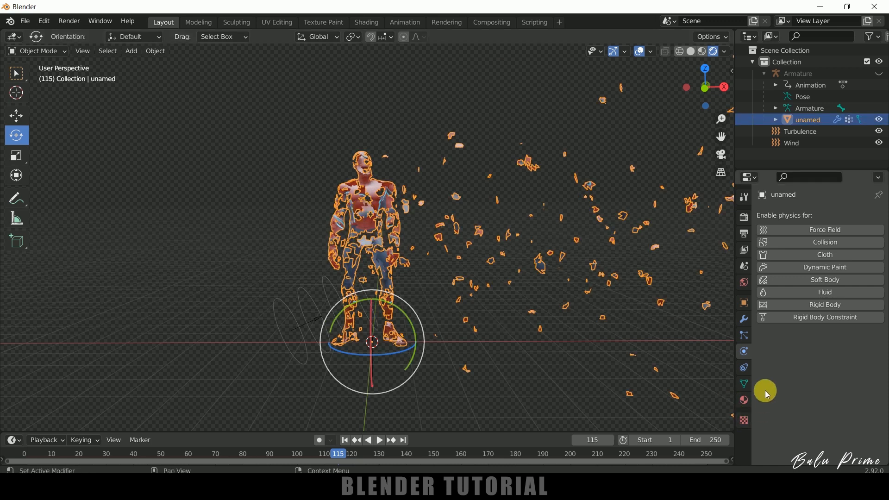
{"action": "left_click", "coordinate": [744, 336]}
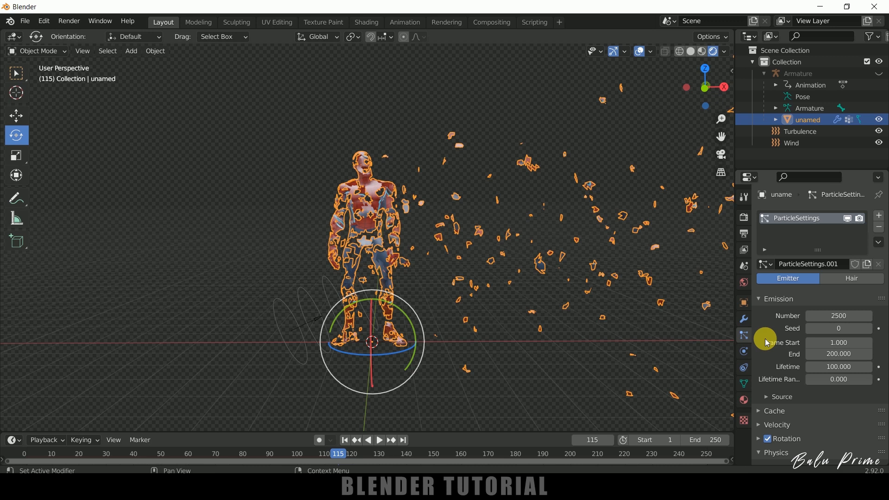
{"action": "scroll", "coordinate": [767, 343], "scroll_direction": "down", "scroll_amount": 4}
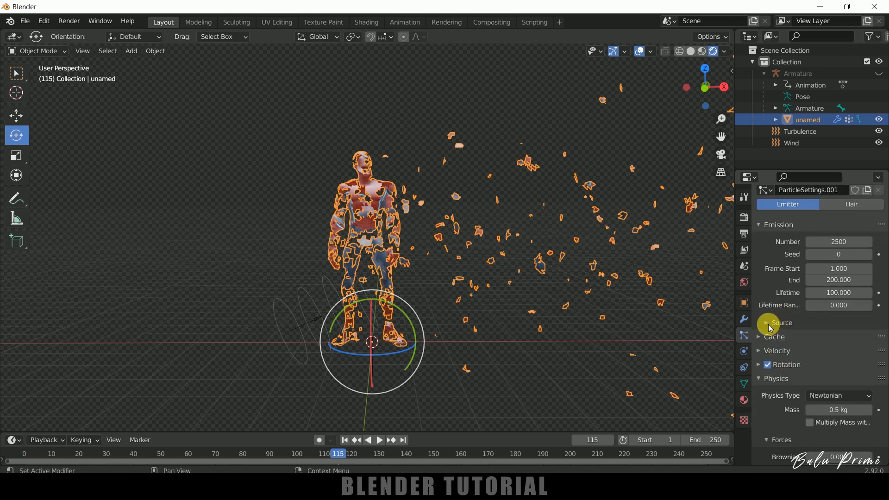
{"action": "left_click", "coordinate": [770, 323]}
{"action": "scroll", "coordinate": [765, 352], "scroll_direction": "down", "scroll_amount": 3}
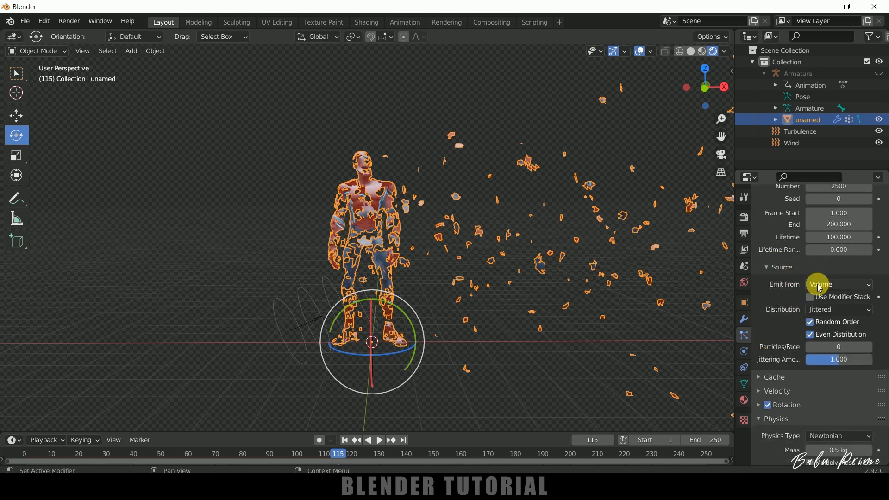
{"action": "left_click", "coordinate": [820, 288]}
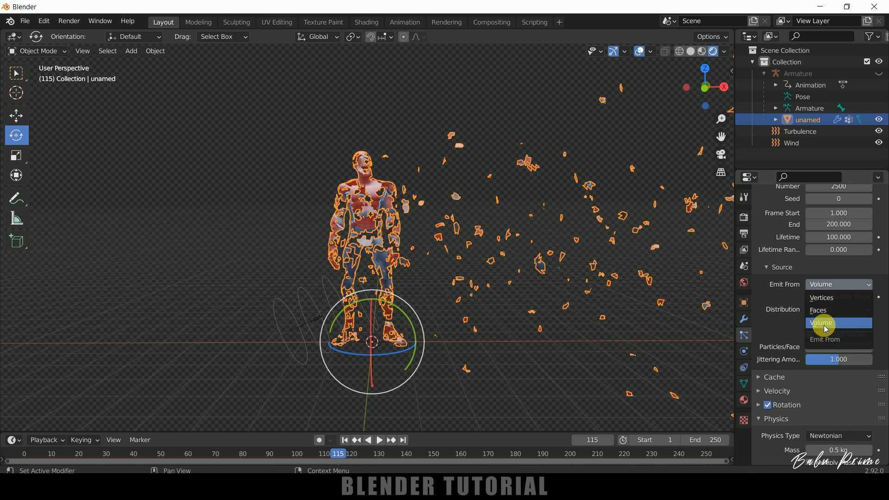
{"action": "left_click", "coordinate": [828, 329]}
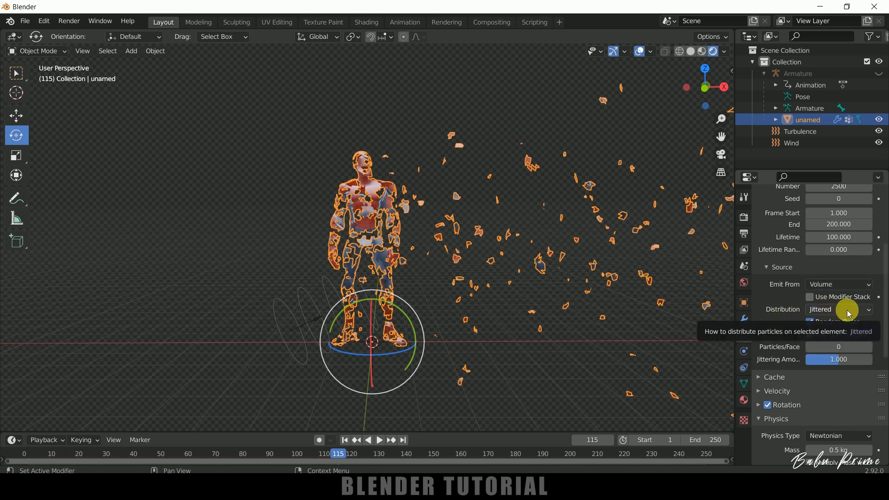
{"action": "left_click", "coordinate": [832, 310]}
{"action": "left_click", "coordinate": [826, 348]}
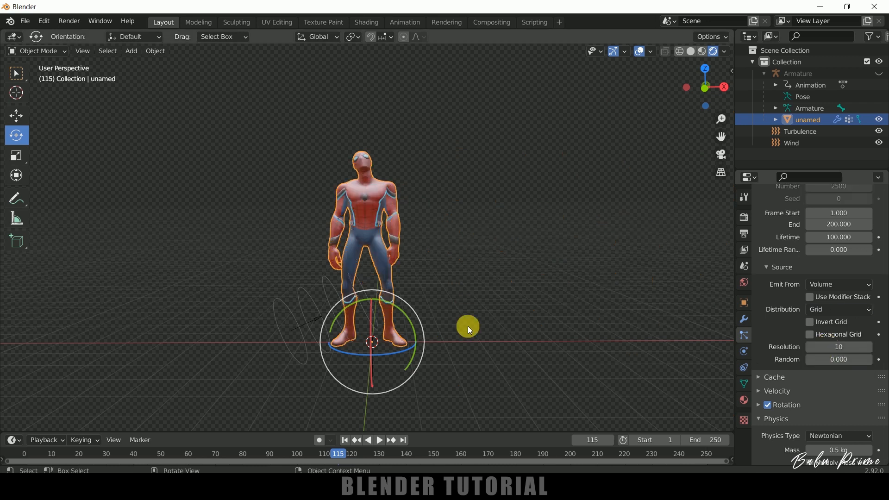
Step: Play the animation on to frame 145 to preview the grid-distributed pieces, then return to frame 1
{"action": "left_click", "coordinate": [380, 440]}
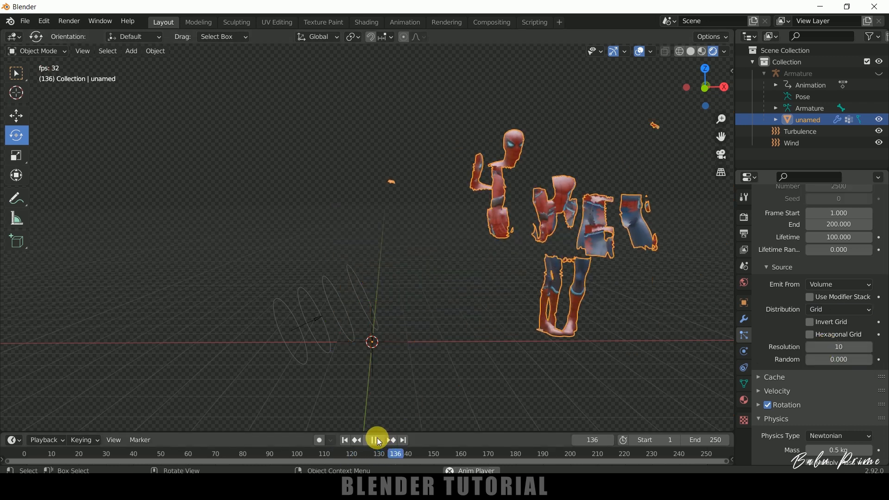
{"action": "left_click", "coordinate": [381, 440]}
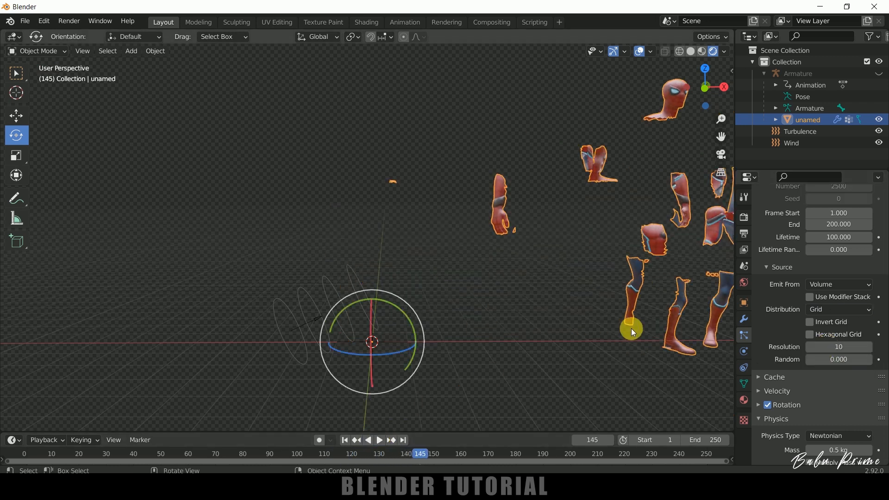
{"action": "left_click", "coordinate": [345, 440]}
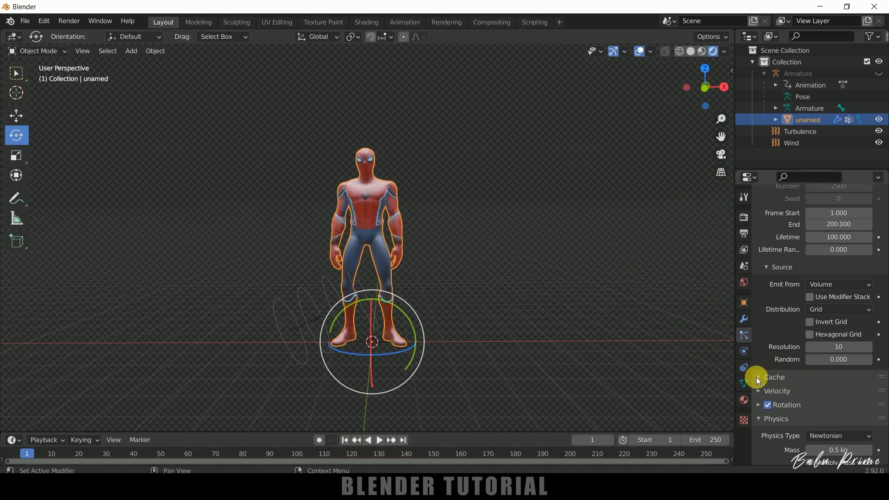
Step: Delete all bakes from the particle cache and replay the animation from frame 1 up to frame 65
{"action": "left_click", "coordinate": [764, 377]}
{"action": "scroll", "coordinate": [778, 388], "scroll_direction": "down", "scroll_amount": 3}
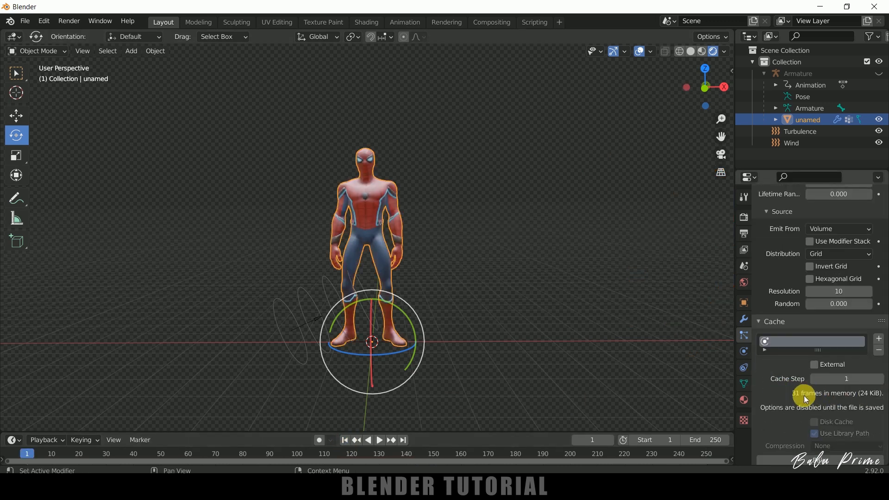
{"action": "scroll", "coordinate": [794, 401], "scroll_direction": "down", "scroll_amount": 1}
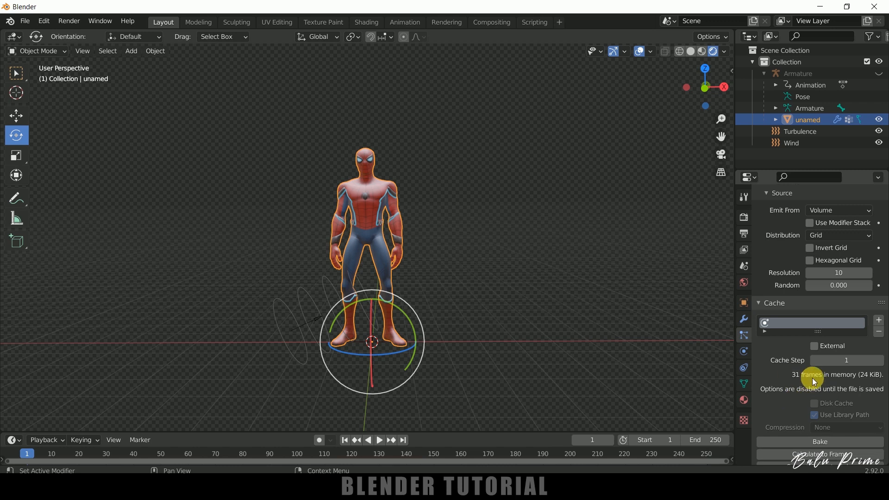
{"action": "scroll", "coordinate": [816, 382], "scroll_direction": "down", "scroll_amount": 3}
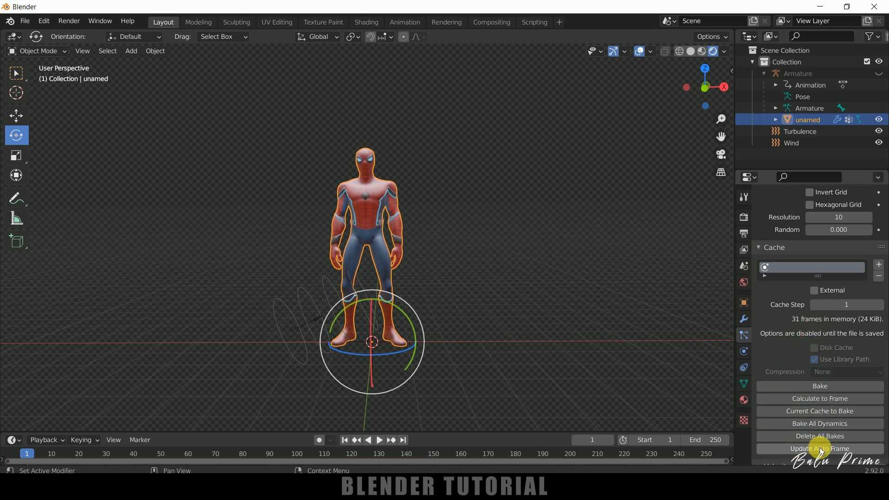
{"action": "left_click", "coordinate": [820, 436]}
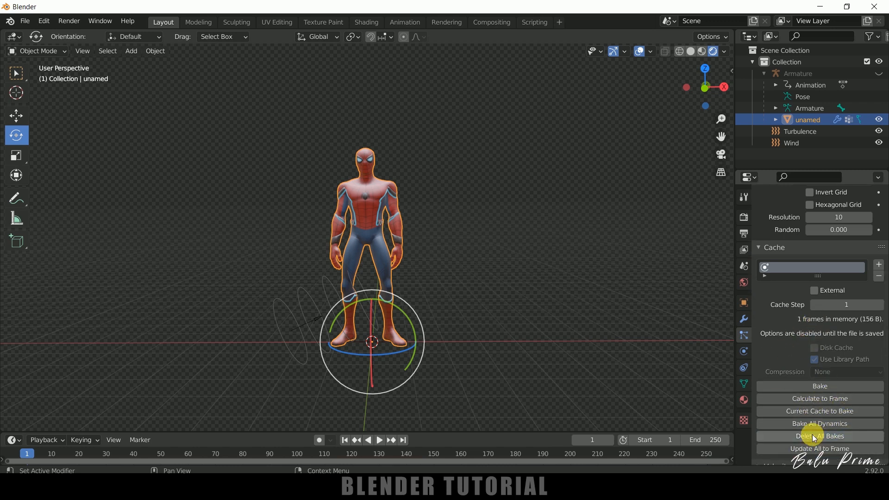
{"action": "scroll", "coordinate": [814, 328], "scroll_direction": "up", "scroll_amount": 2}
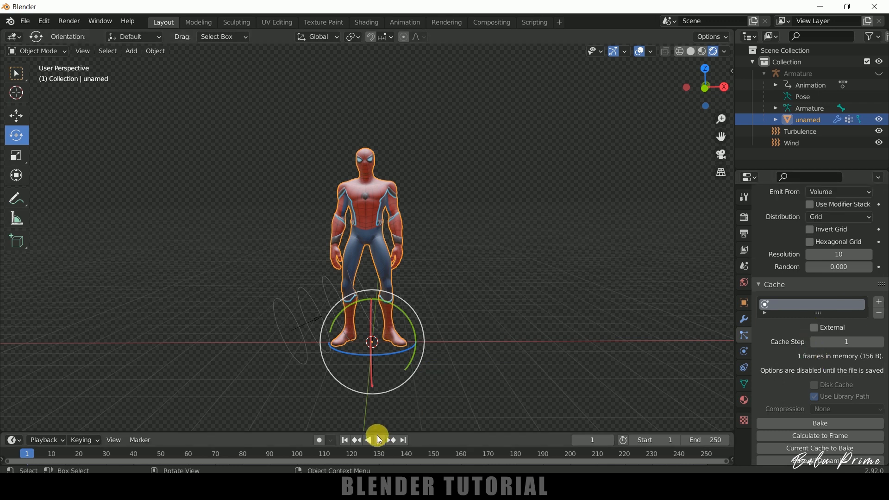
{"action": "left_click", "coordinate": [378, 440]}
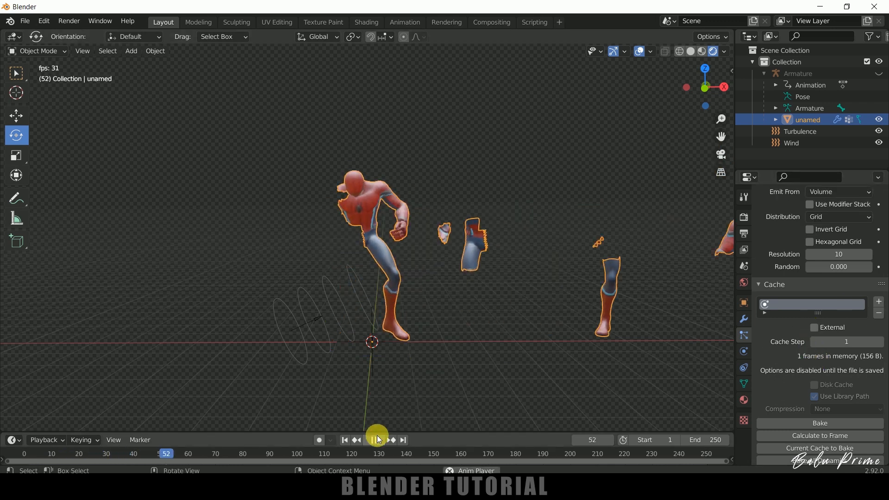
{"action": "left_click", "coordinate": [379, 440]}
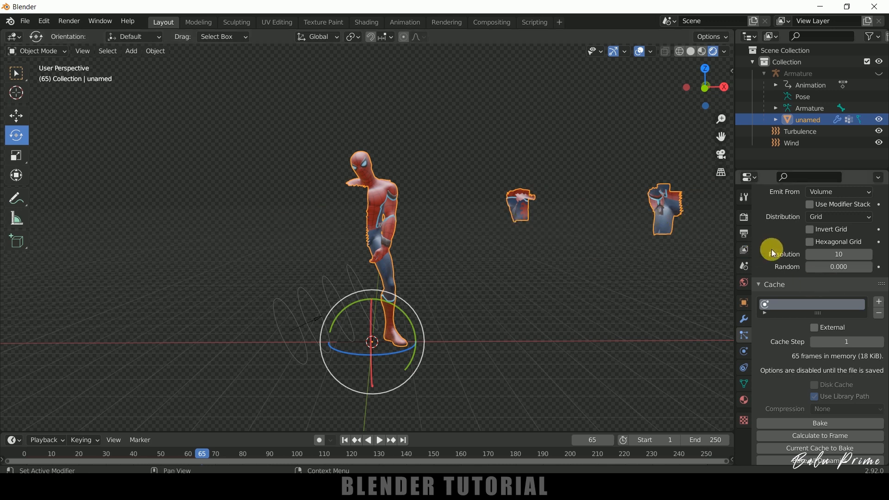
Step: Set the particle emission grid resolution to 60 and replay the animation from frame 1 up to frame 138
{"action": "left_click", "coordinate": [844, 255]}
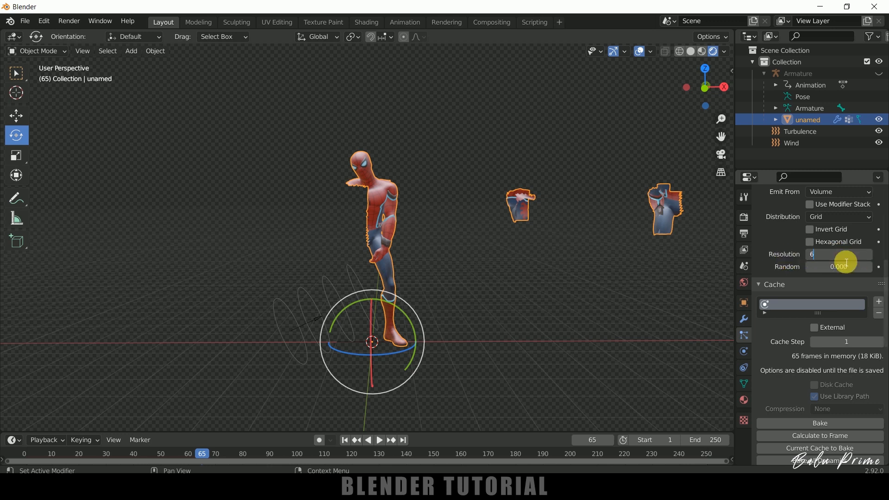
{"action": "key", "text": "Return"}
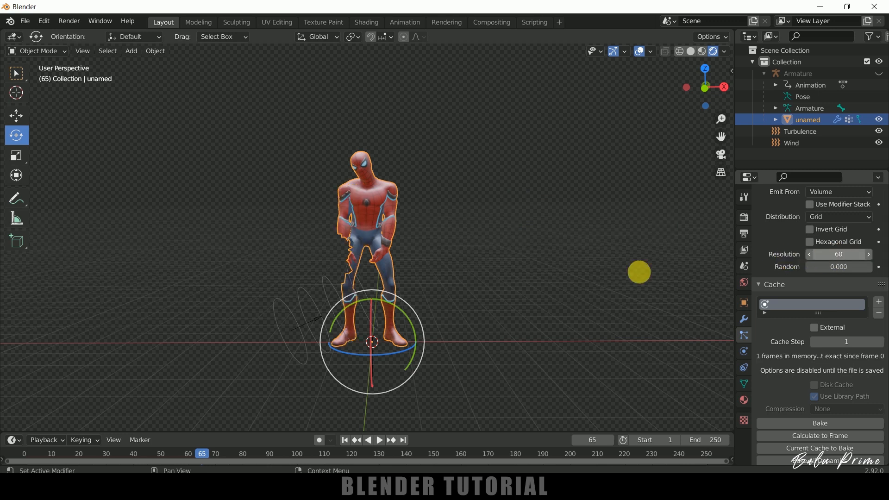
{"action": "left_click", "coordinate": [345, 440]}
{"action": "left_click", "coordinate": [380, 441]}
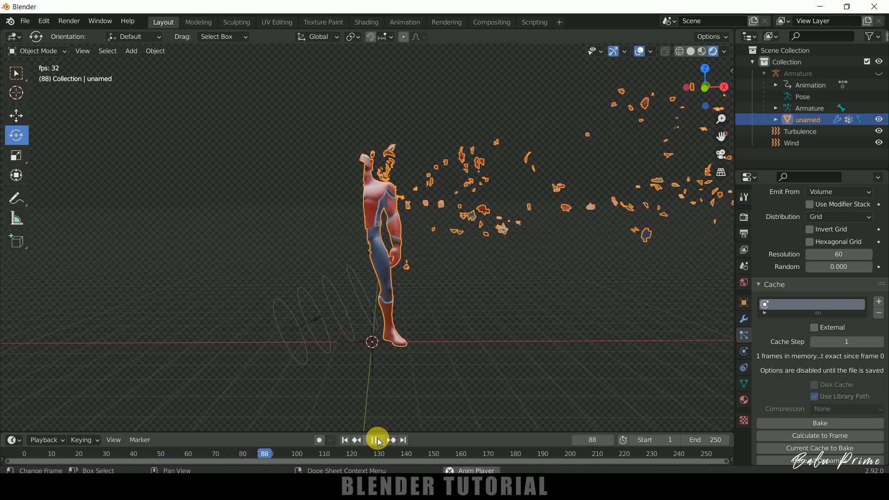
{"action": "left_click", "coordinate": [379, 440]}
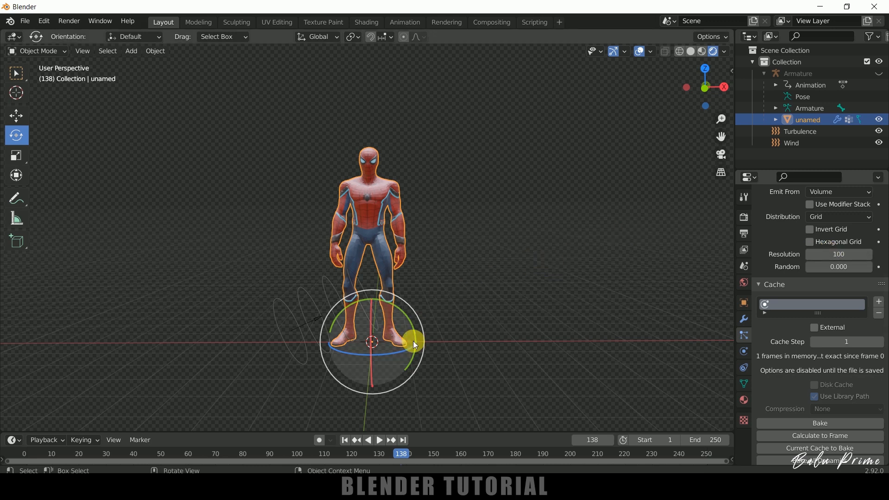
Step: Play the animation to examine the disintegration at grid resolution 100
{"action": "left_click", "coordinate": [380, 443]}
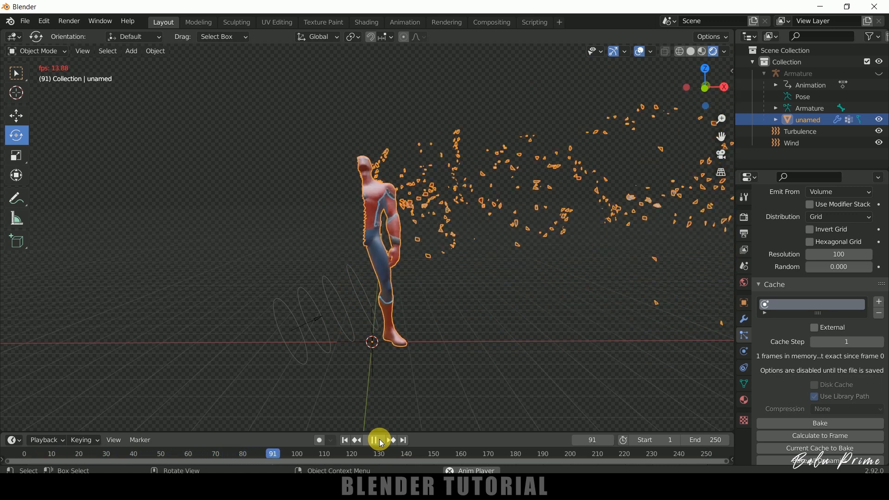
{"action": "left_click", "coordinate": [375, 440]}
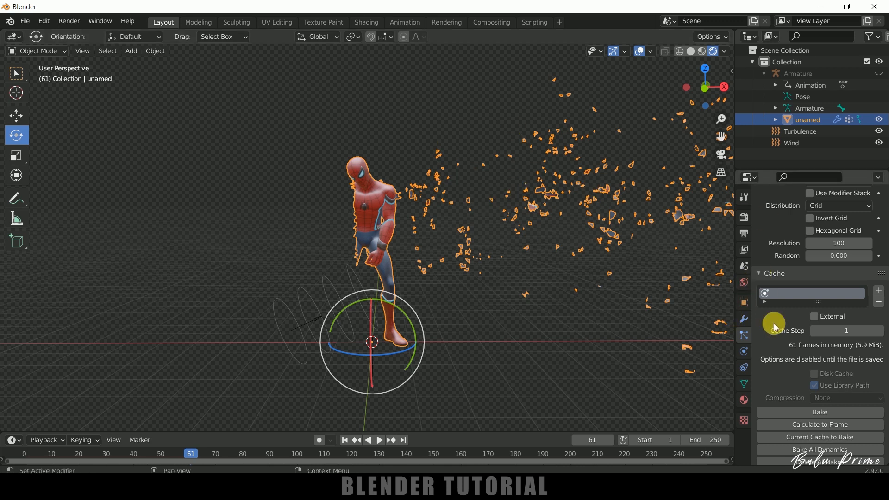
Step: Bake the character's particle cache and play the baked animation up to frame 179
{"action": "scroll", "coordinate": [775, 328], "scroll_direction": "down", "scroll_amount": 3}
{"action": "scroll", "coordinate": [783, 331], "scroll_direction": "down", "scroll_amount": 1}
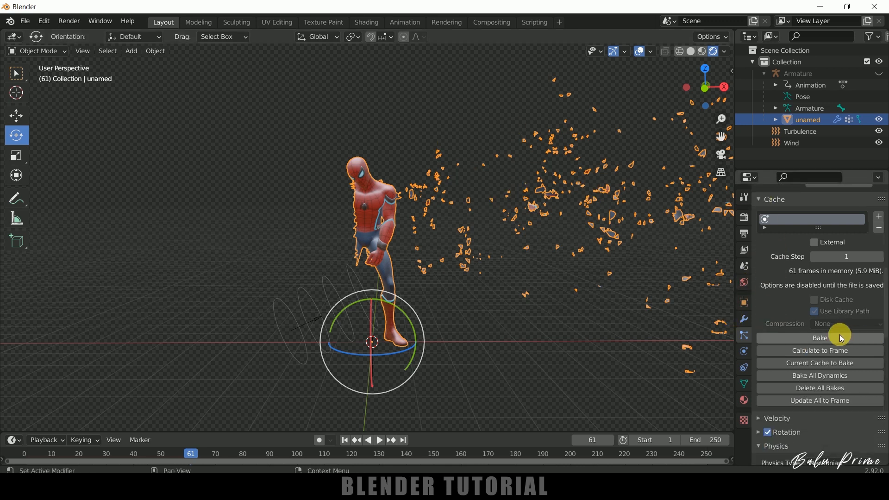
{"action": "left_click", "coordinate": [814, 340]}
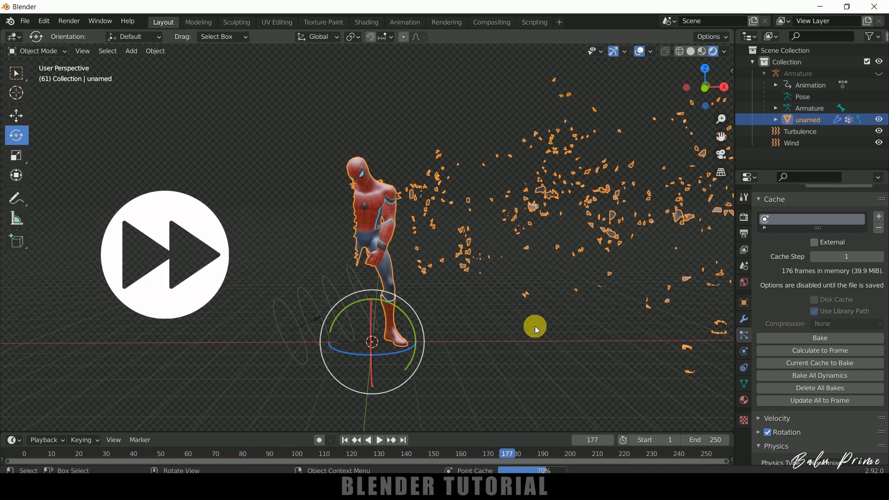
{"action": "left_click", "coordinate": [380, 440]}
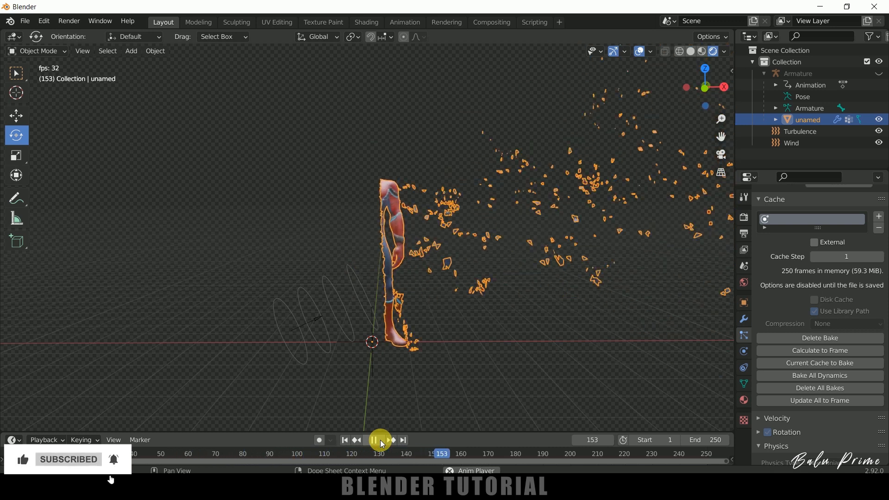
{"action": "left_click", "coordinate": [382, 441]}
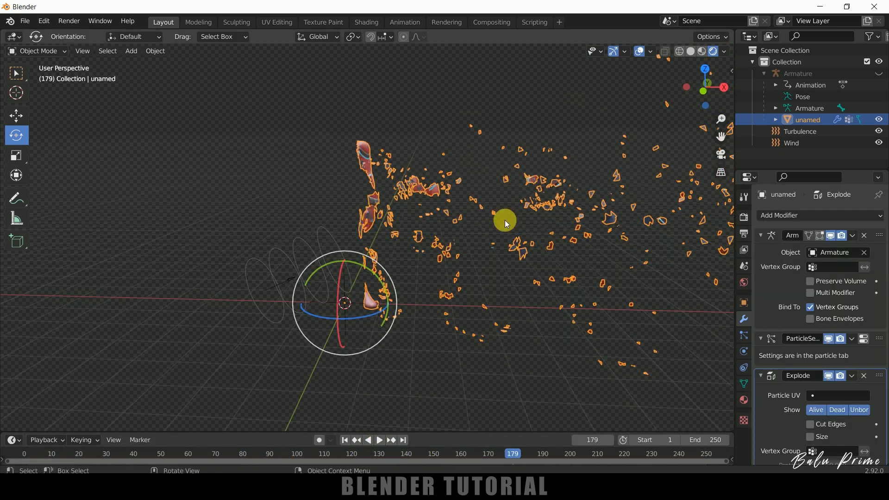
Step: Add a plane as the ground and scale it up about 18.4 times
{"action": "left_click", "coordinate": [132, 51]}
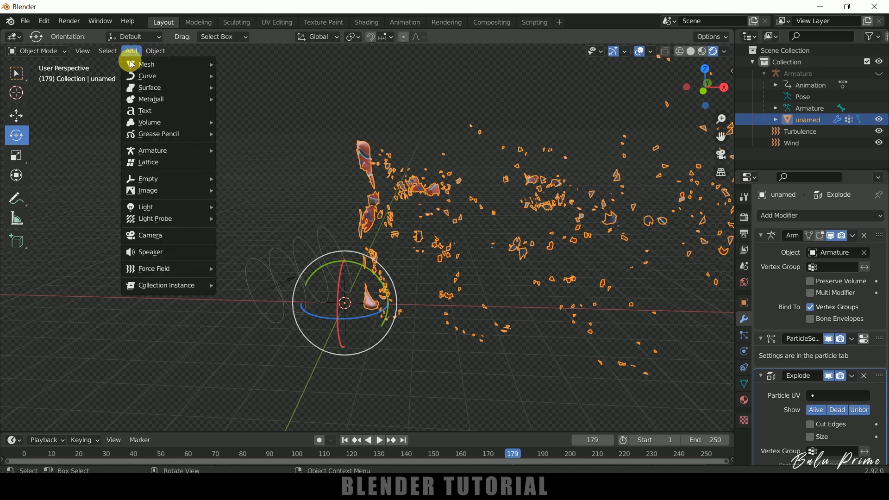
{"action": "mouse_move", "coordinate": [207, 63]}
{"action": "left_click", "coordinate": [248, 67]}
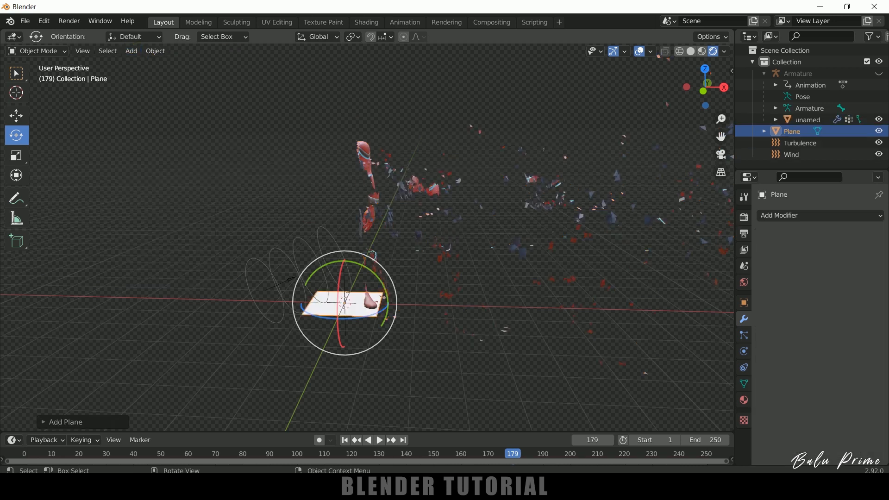
{"action": "key", "text": "s"}
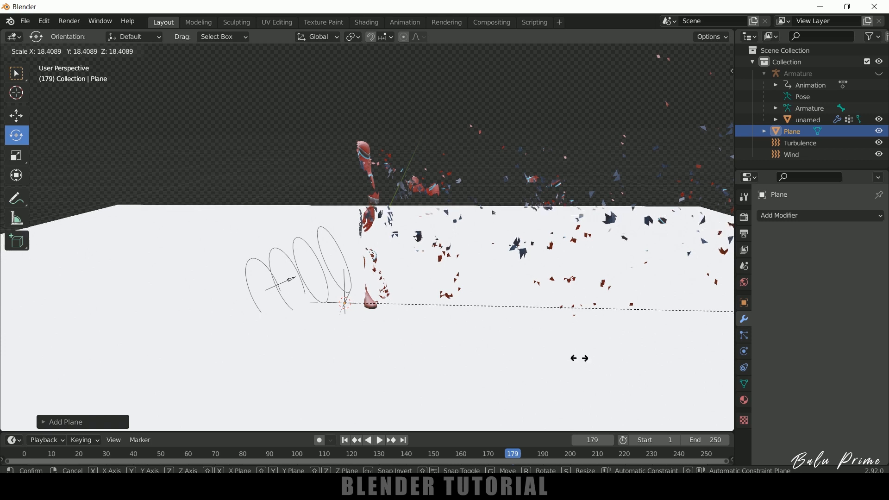
{"action": "left_click", "coordinate": [293, 211]}
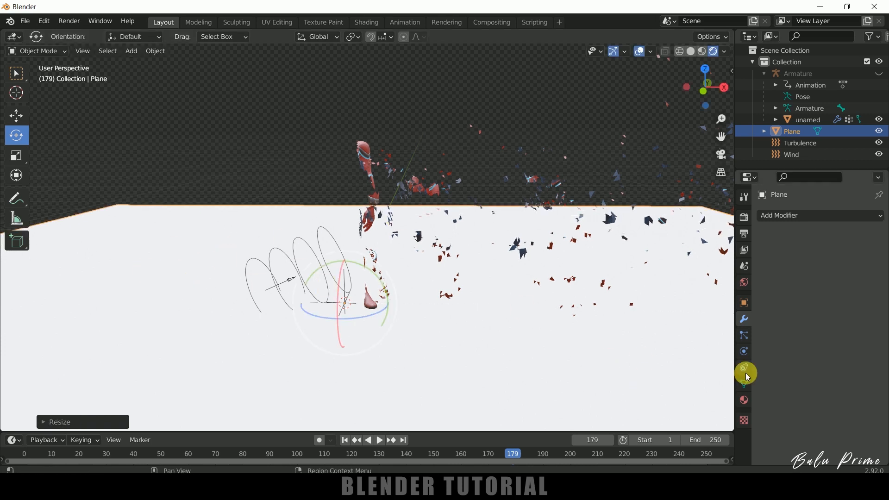
Step: Create a new material for the ground plane and give it a dark orange-brown base color
{"action": "left_click", "coordinate": [745, 398]}
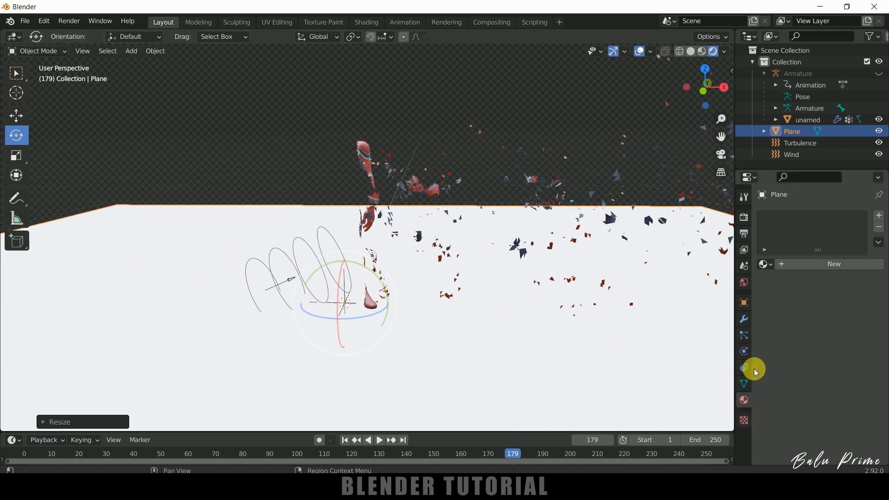
{"action": "left_click", "coordinate": [802, 265]}
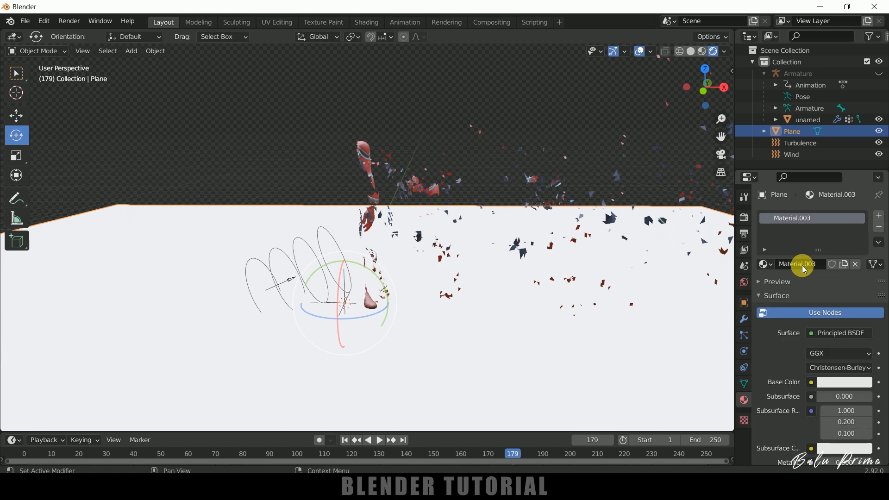
{"action": "left_click", "coordinate": [846, 380]}
{"action": "left_click", "coordinate": [801, 297]}
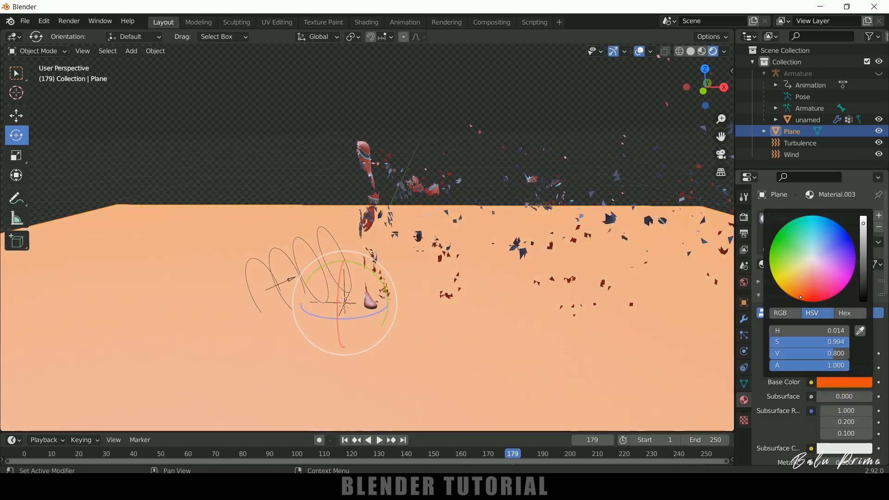
{"action": "left_click_drag", "start_coordinate": [801, 296], "coordinate": [802, 293]}
{"action": "left_click_drag", "start_coordinate": [858, 235], "coordinate": [864, 267]}
{"action": "left_click_drag", "start_coordinate": [816, 281], "coordinate": [802, 287]}
Step: Set the ground material's Metallic to about 0.7 and its Roughness to about 0.22
{"action": "scroll", "coordinate": [783, 433], "scroll_direction": "down", "scroll_amount": 3}
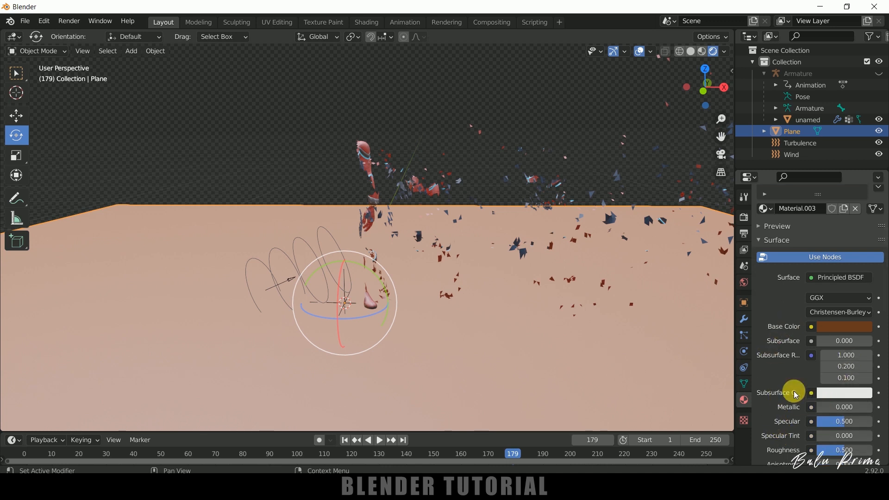
{"action": "left_click_drag", "start_coordinate": [835, 408], "coordinate": [836, 409]}
{"action": "scroll", "coordinate": [788, 401], "scroll_direction": "down", "scroll_amount": 6}
{"action": "left_click_drag", "start_coordinate": [834, 339], "coordinate": [827, 339]}
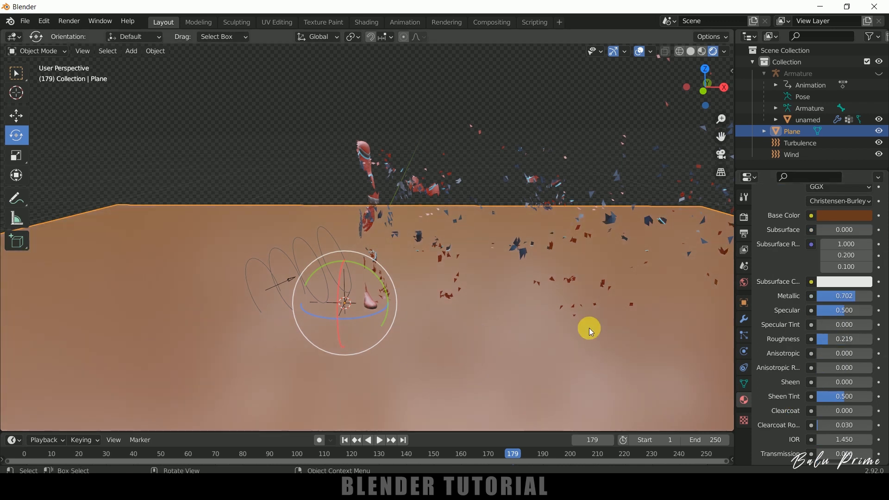
Step: Enable Ambient Occlusion in the Eevee render settings with a distance of 3 m
{"action": "left_click", "coordinate": [745, 218]}
{"action": "scroll", "coordinate": [824, 284], "scroll_direction": "up", "scroll_amount": 3}
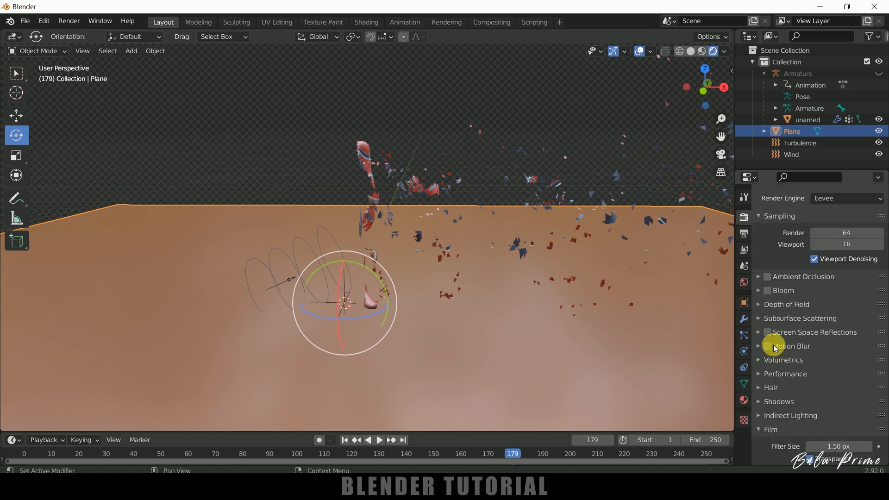
{"action": "left_click", "coordinate": [768, 277]}
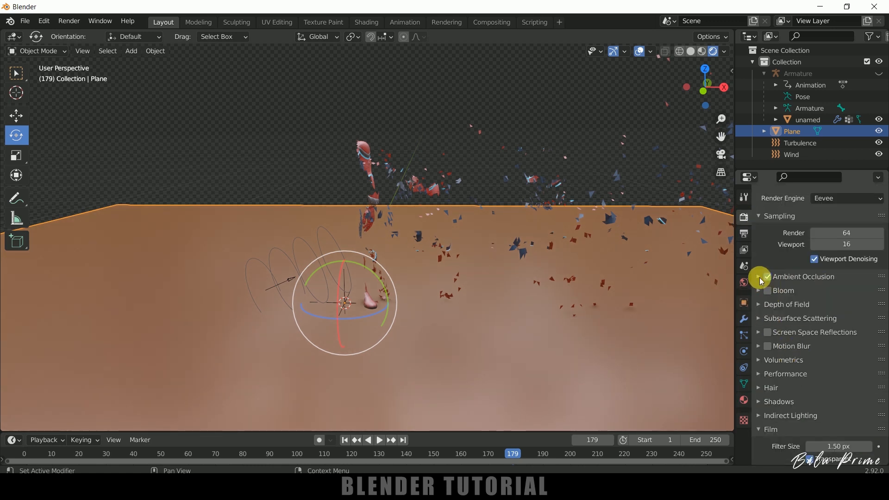
{"action": "left_click", "coordinate": [760, 278]}
{"action": "left_click", "coordinate": [835, 295]}
{"action": "type", "text": "3"}
{"action": "key", "text": "Return"}
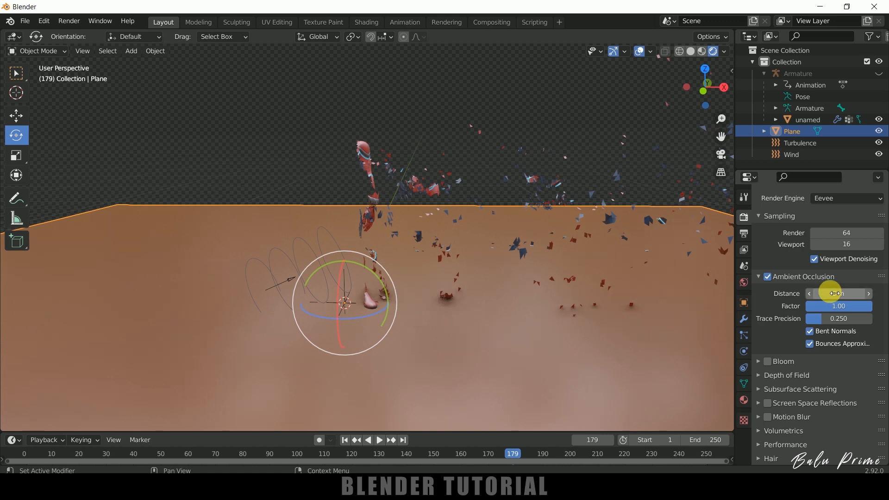
Step: Enable Screen Space Reflections with Refraction for the Eevee render
{"action": "left_click", "coordinate": [768, 403]}
{"action": "scroll", "coordinate": [770, 399], "scroll_direction": "down", "scroll_amount": 2}
{"action": "left_click", "coordinate": [760, 366]}
{"action": "left_click", "coordinate": [809, 383]}
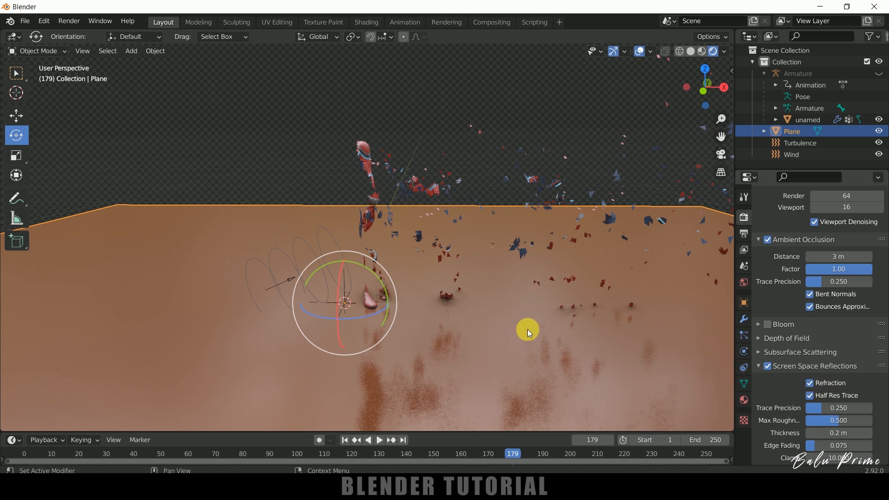
Step: Add a Sun light, raise it above the character's head and tilt its beam toward the negative X side
{"action": "middle_click_drag", "start_coordinate": [510, 331], "coordinate": [513, 327]}
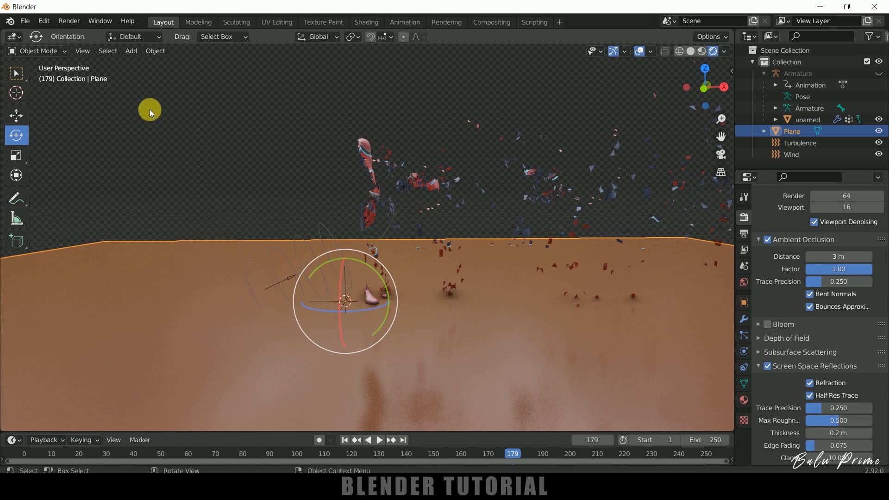
{"action": "left_click", "coordinate": [132, 51]}
{"action": "mouse_move", "coordinate": [161, 207]}
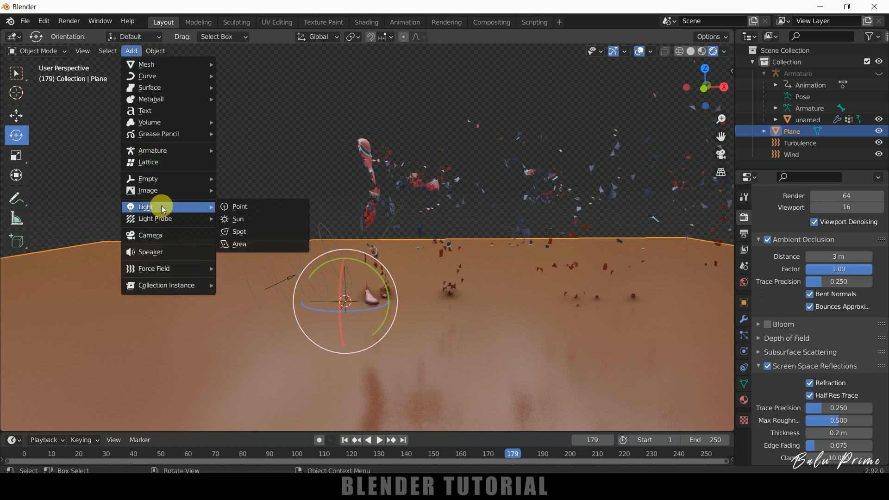
{"action": "left_click", "coordinate": [301, 221]}
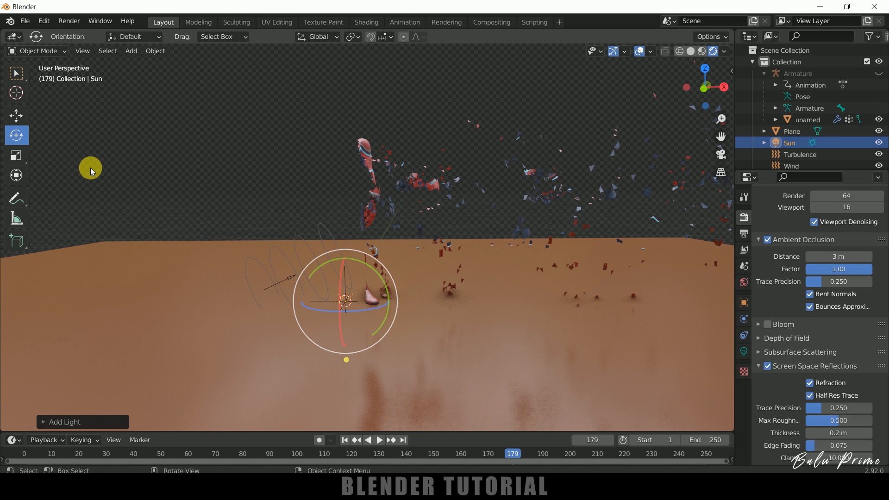
{"action": "left_click", "coordinate": [26, 121]}
{"action": "left_click_drag", "start_coordinate": [345, 252], "coordinate": [366, 446]}
{"action": "key", "text": "r"}
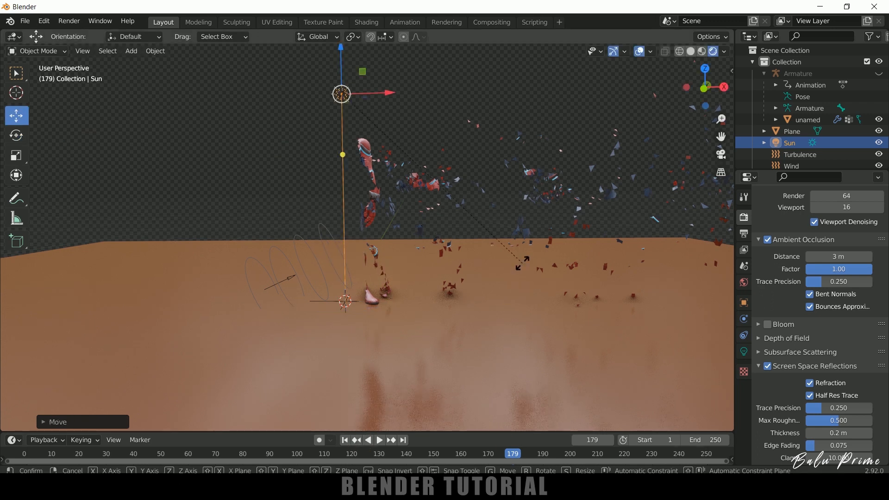
{"action": "left_click", "coordinate": [387, 304]}
Step: Set the Sun light's strength to 15 and tilt its beam further toward the horizon
{"action": "left_click", "coordinate": [744, 352]}
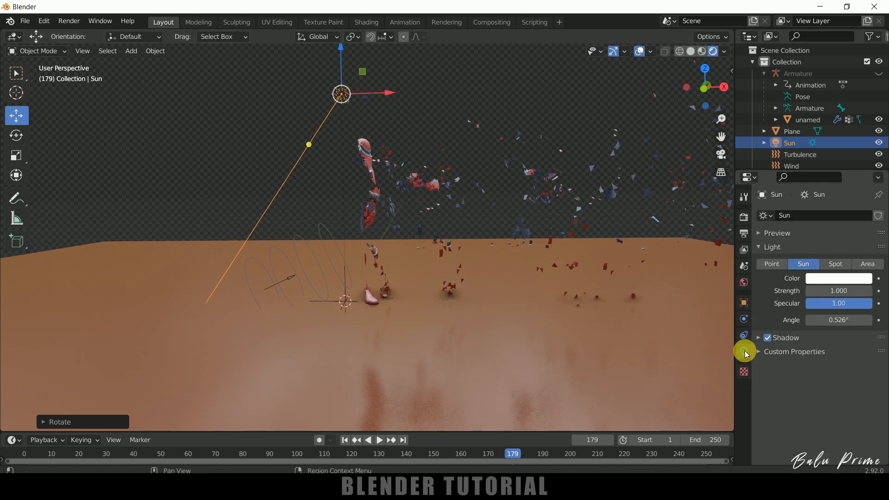
{"action": "left_click", "coordinate": [836, 292]}
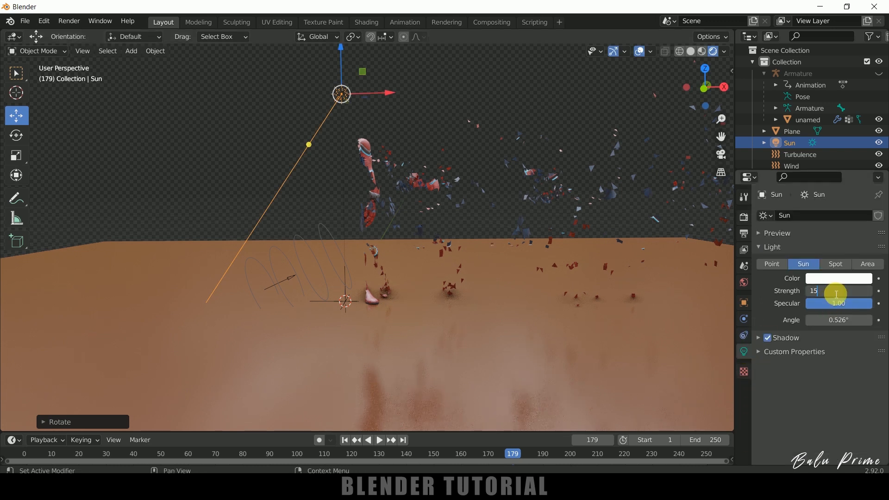
{"action": "type", "text": "15"}
{"action": "key", "text": "Return"}
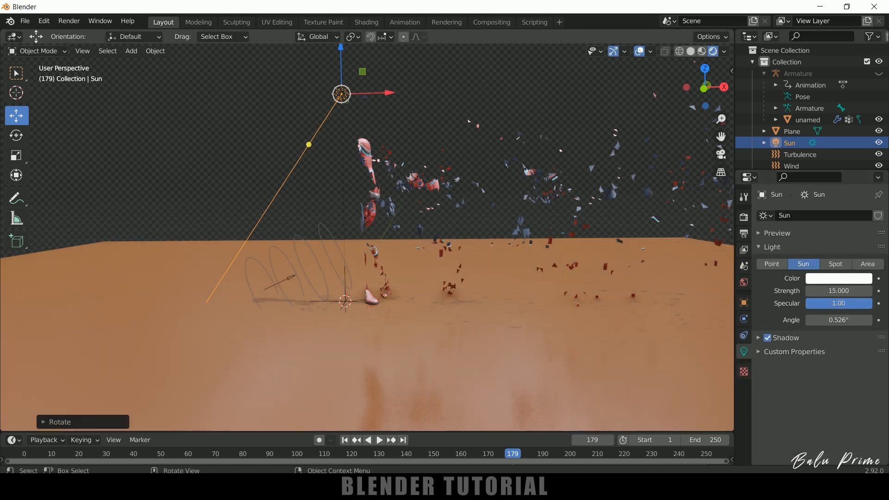
{"action": "key", "text": "r"}
{"action": "left_click", "coordinate": [227, 283]}
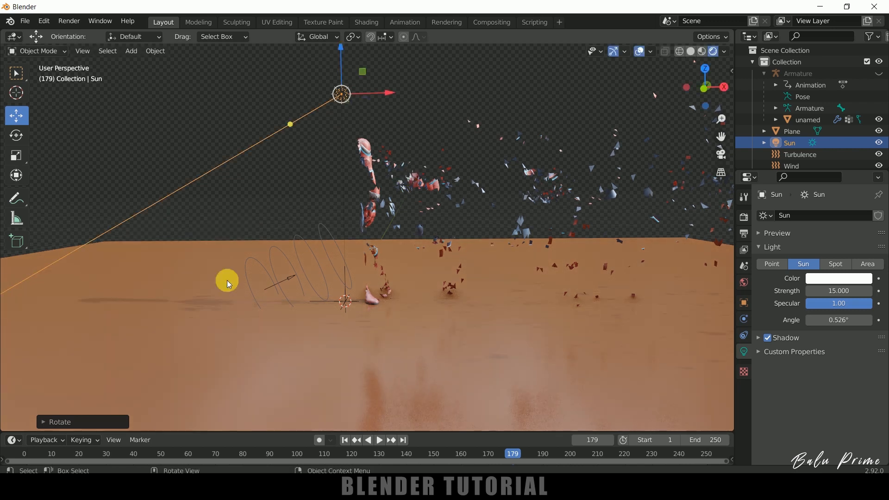
Step: Return to frame 1, frame the character, add a camera and align it to the current view
{"action": "left_click", "coordinate": [346, 440]}
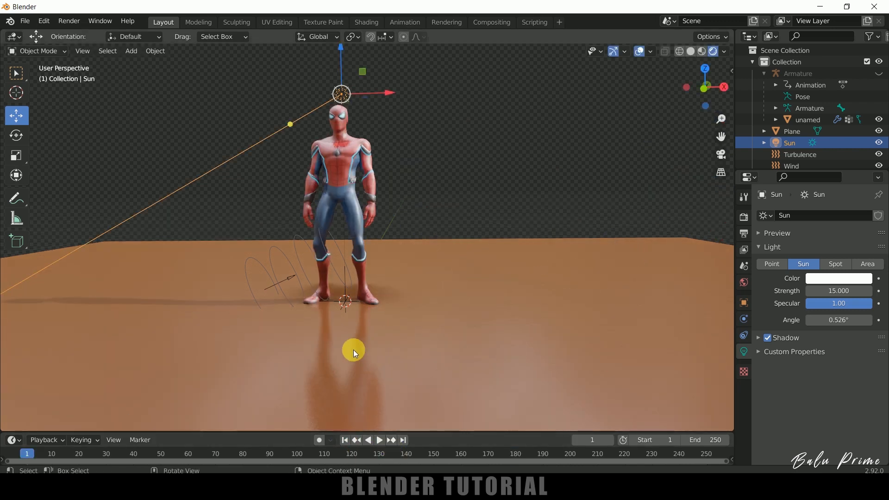
{"action": "middle_click_drag", "start_coordinate": [417, 307], "coordinate": [470, 311], "text": "shift"}
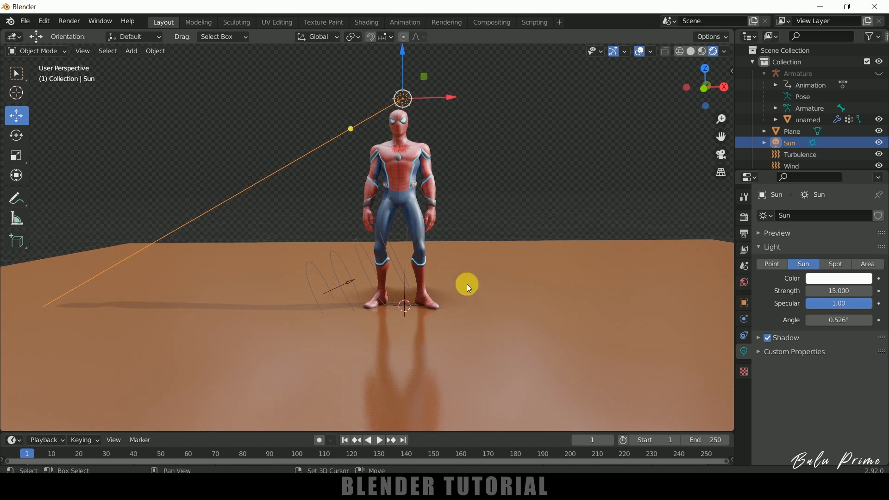
{"action": "left_click", "coordinate": [133, 51]}
{"action": "left_click", "coordinate": [172, 238]}
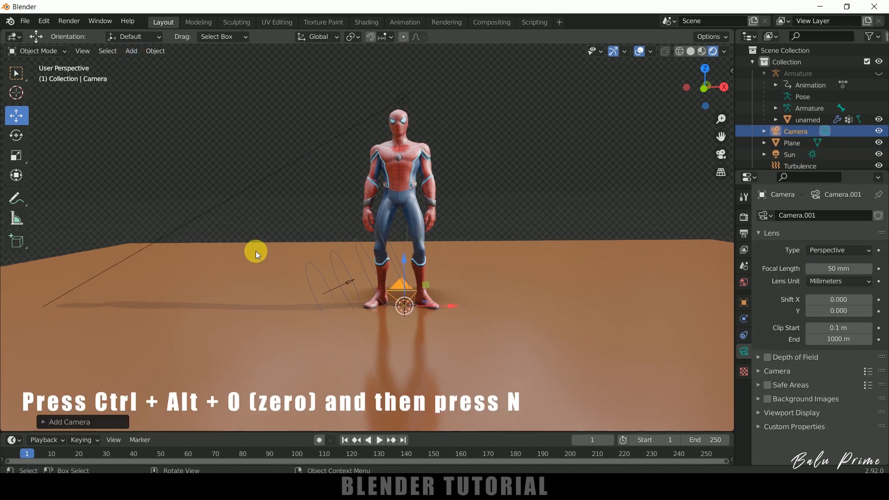
{"action": "key", "text": "ctrl+alt+KP_0"}
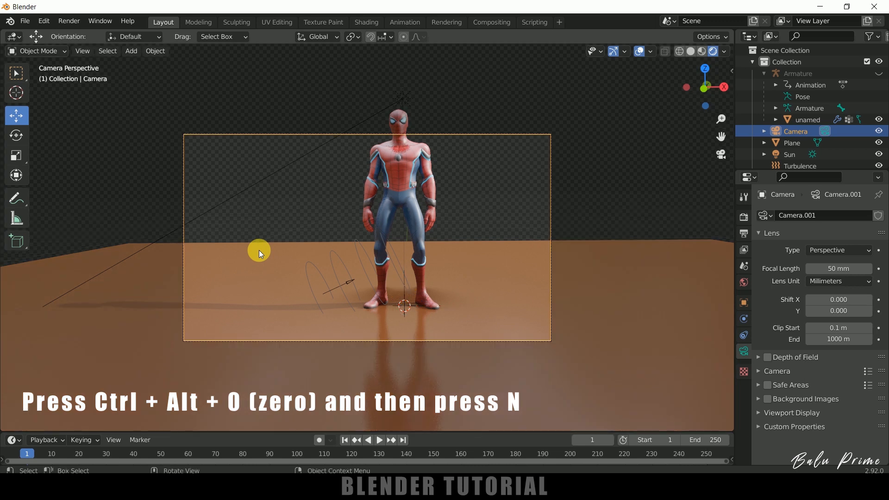
Step: Lock the camera to the view and reframe it so the whole character fits inside the camera frame
{"action": "key", "text": "n"}
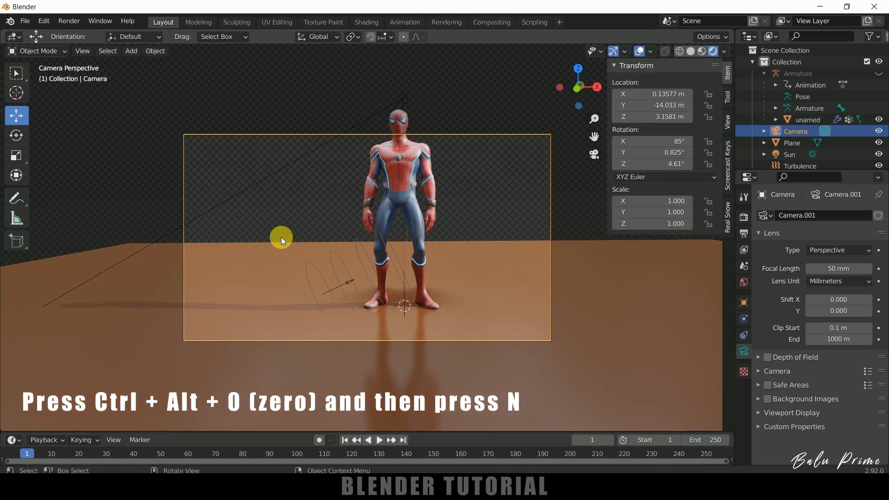
{"action": "left_click", "coordinate": [728, 120]}
{"action": "left_click", "coordinate": [662, 208]}
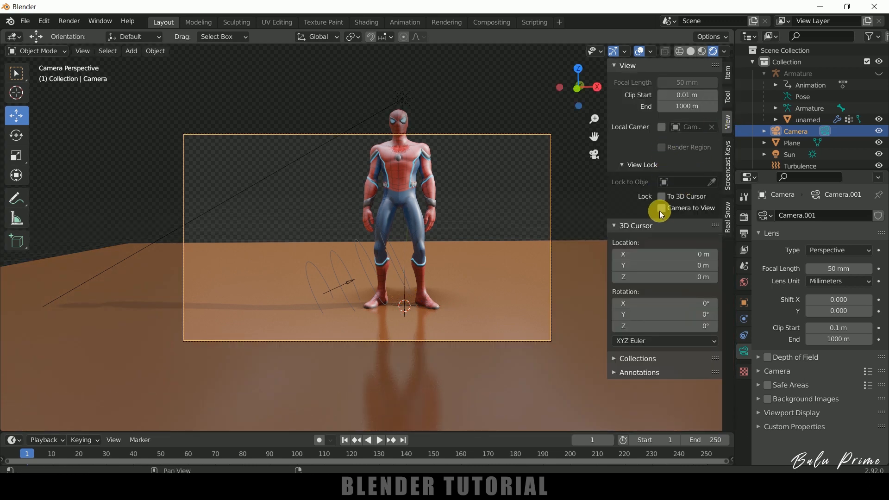
{"action": "middle_click_drag", "start_coordinate": [577, 234], "coordinate": [460, 273]}
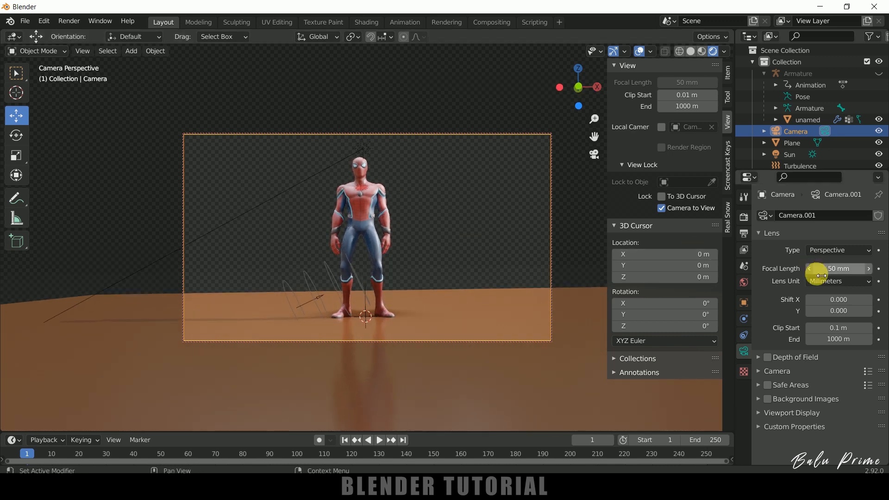
Step: Try the Cycles render engine with GPU Compute as the device, and switch back to Eevee
{"action": "left_click", "coordinate": [743, 218]}
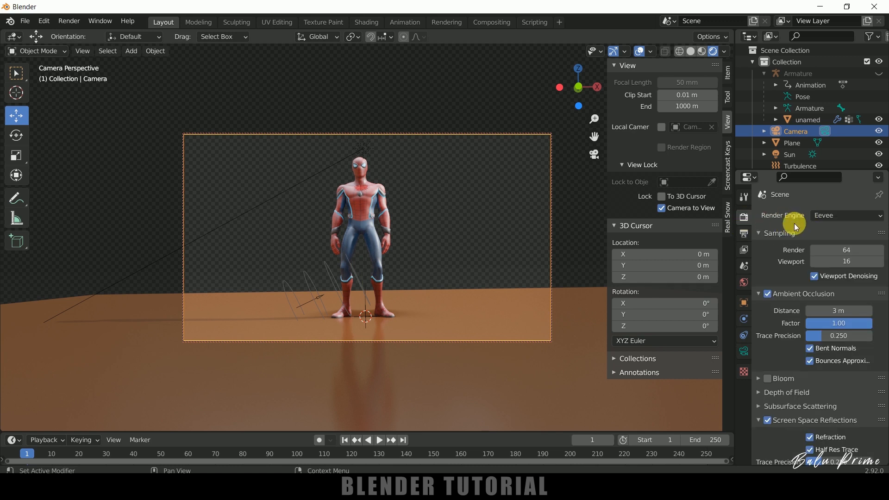
{"action": "left_click", "coordinate": [823, 216]}
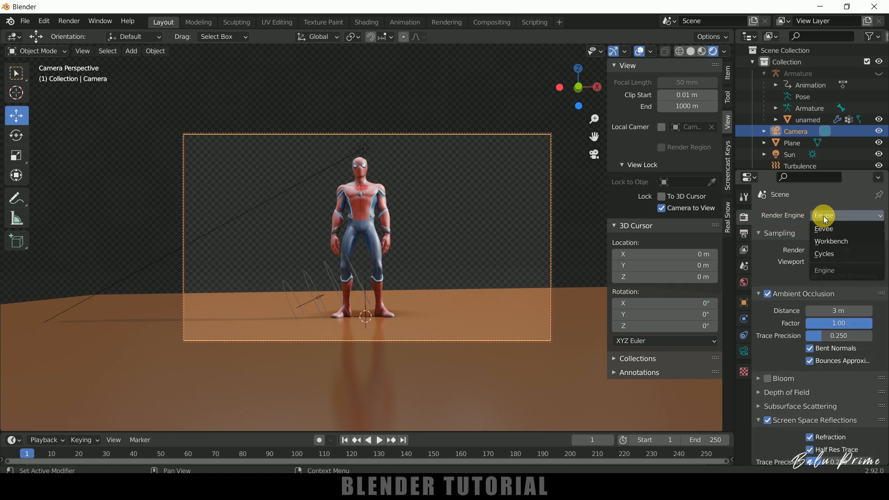
{"action": "left_click", "coordinate": [830, 254]}
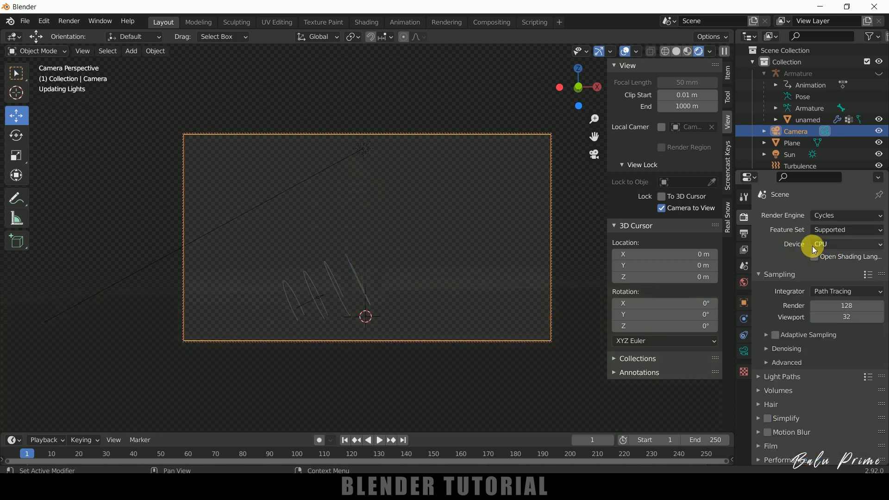
{"action": "left_click", "coordinate": [833, 247]}
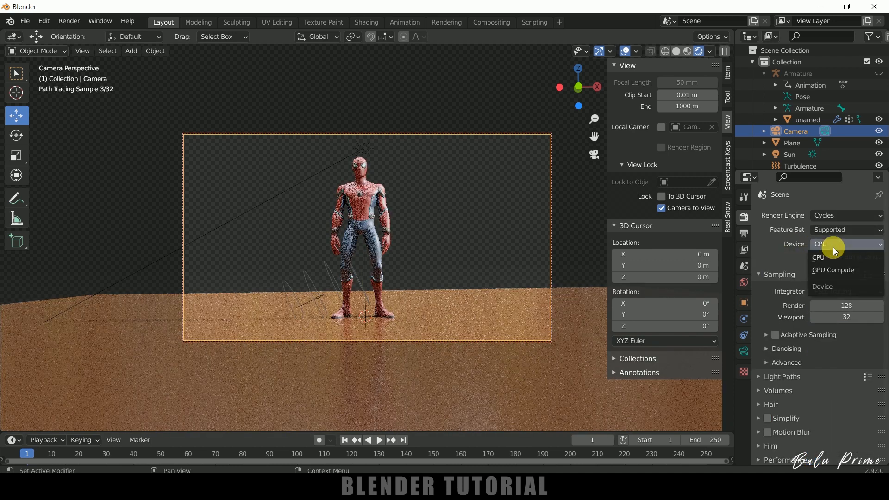
{"action": "left_click", "coordinate": [832, 274]}
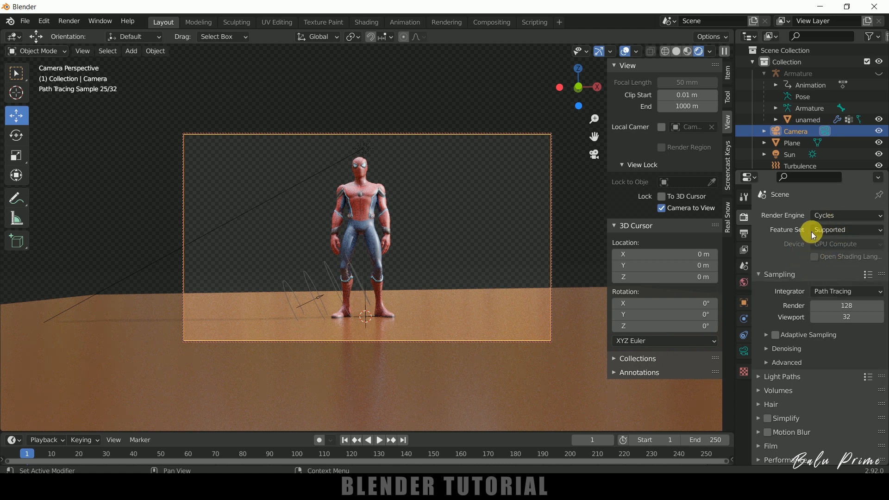
{"action": "left_click", "coordinate": [829, 215]}
{"action": "left_click", "coordinate": [829, 230]}
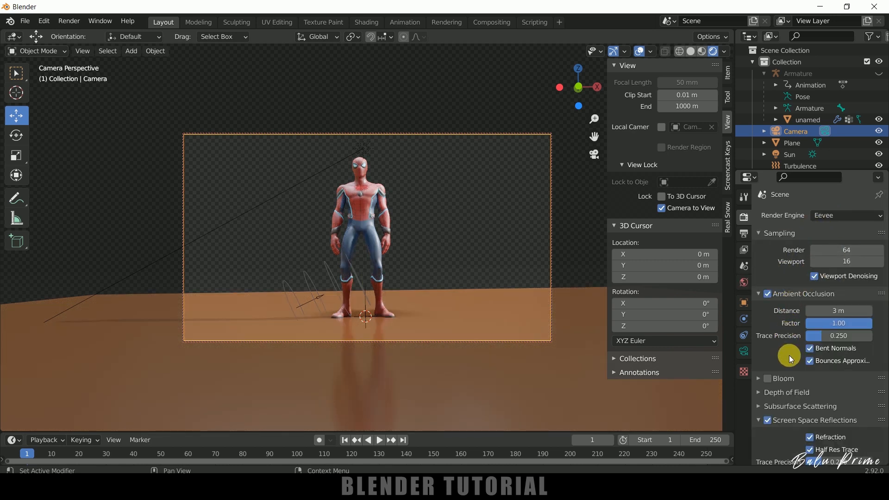
Step: Enable Render Region and Crop to Render Region for the output, and set the frame rate to 60 fps
{"action": "left_click", "coordinate": [745, 234]}
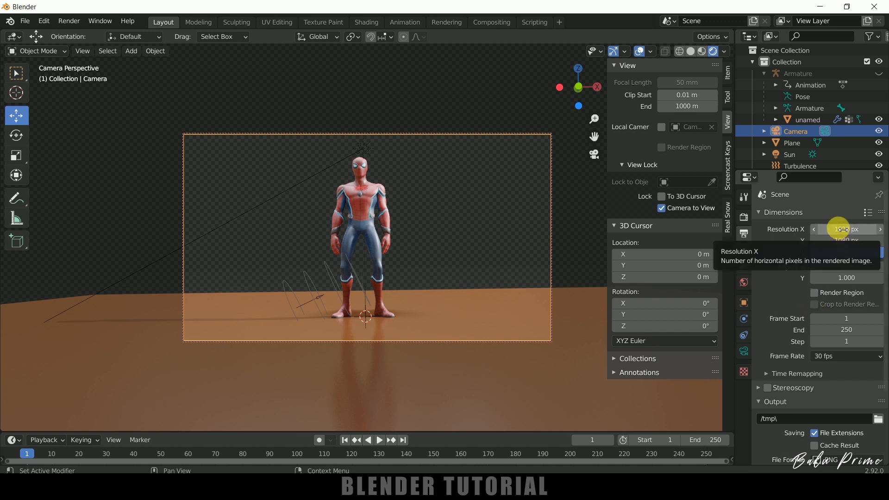
{"action": "left_click", "coordinate": [817, 296]}
{"action": "left_click", "coordinate": [815, 304]}
{"action": "scroll", "coordinate": [806, 308], "scroll_direction": "down", "scroll_amount": 2}
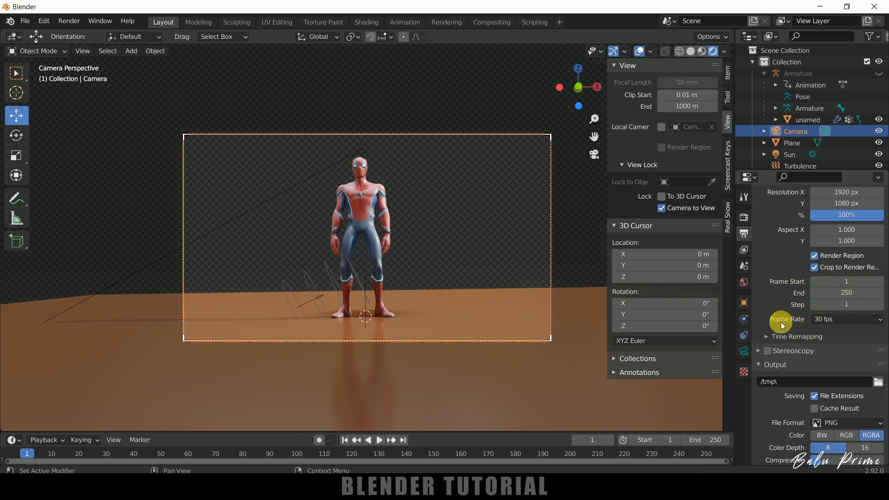
{"action": "left_click", "coordinate": [823, 321]}
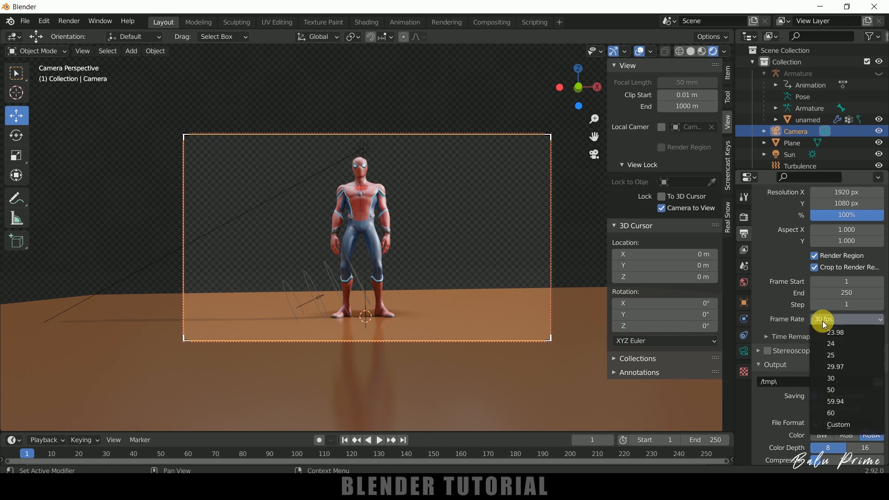
{"action": "left_click", "coordinate": [835, 413]}
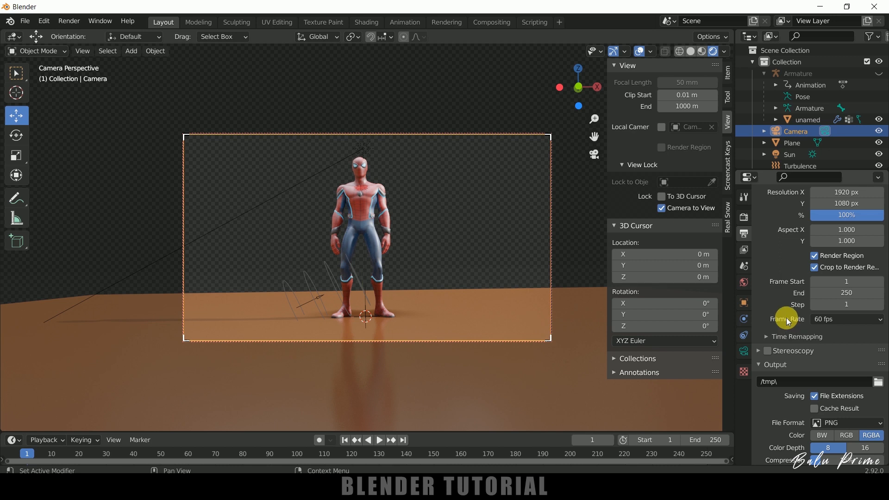
Step: Set the output path inside D:\youtube\spider\New folder and choose FFmpeg Video as the file format
{"action": "scroll", "coordinate": [786, 317], "scroll_direction": "down", "scroll_amount": 3}
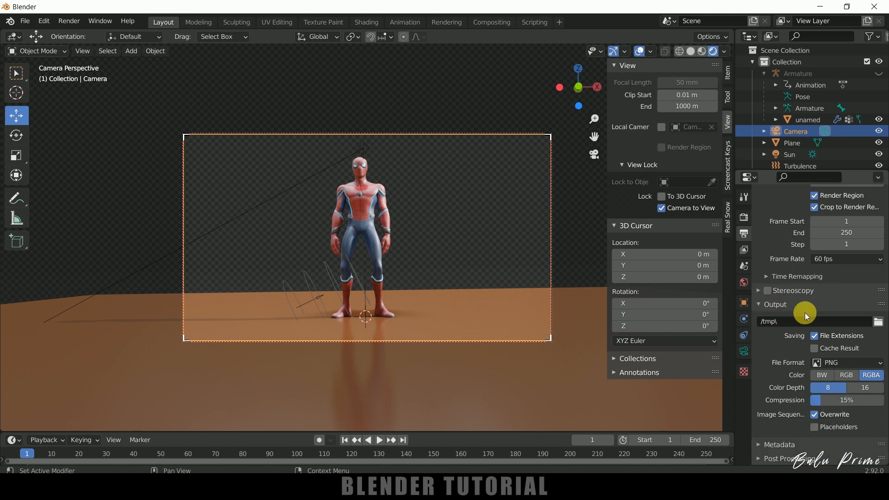
{"action": "left_click", "coordinate": [879, 323]}
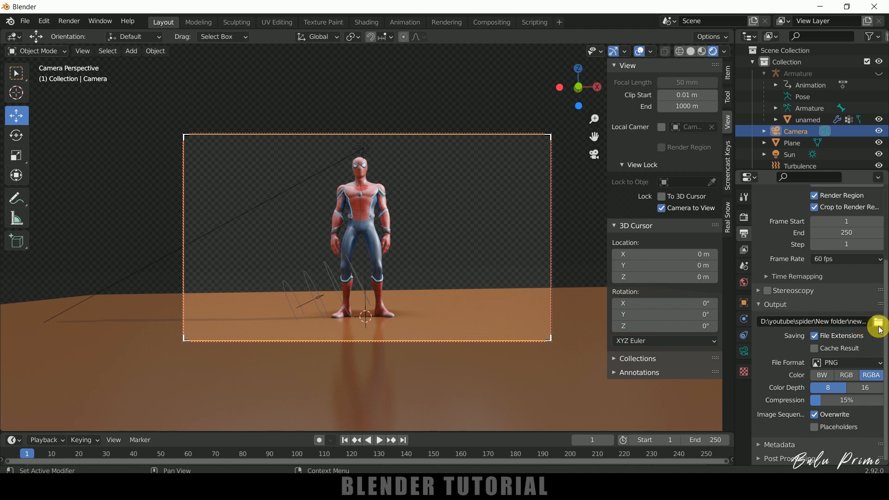
{"action": "left_click", "coordinate": [846, 363]}
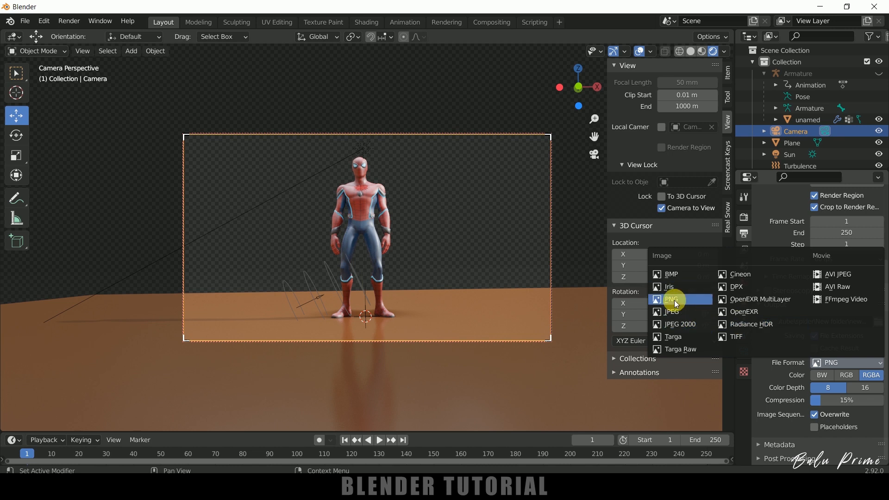
{"action": "left_click", "coordinate": [849, 299]}
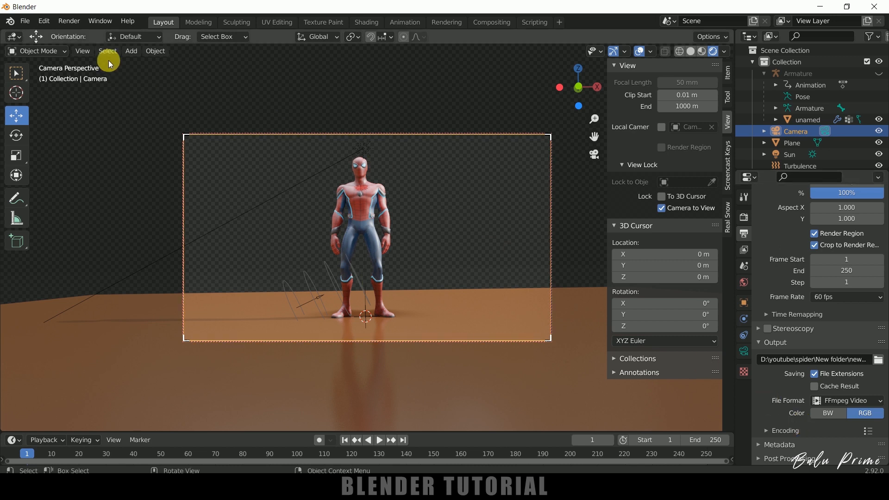
Step: Start rendering the full animation
{"action": "left_click", "coordinate": [75, 20]}
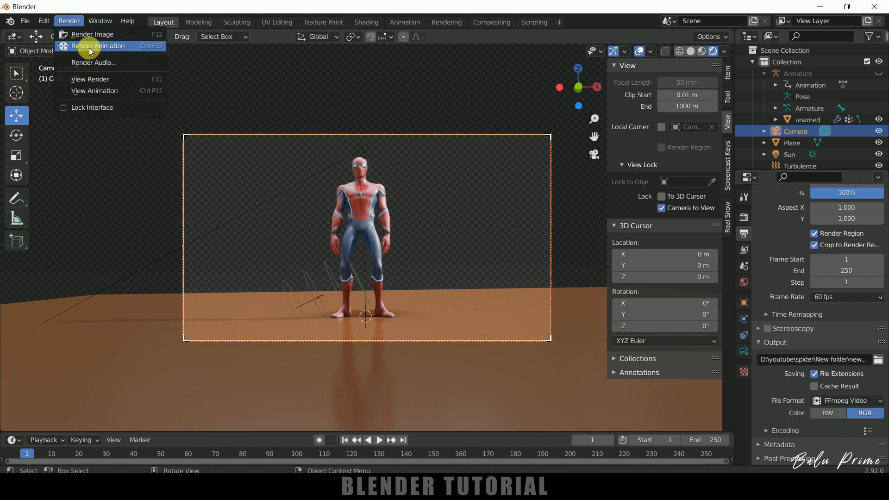
{"action": "left_click", "coordinate": [83, 47]}
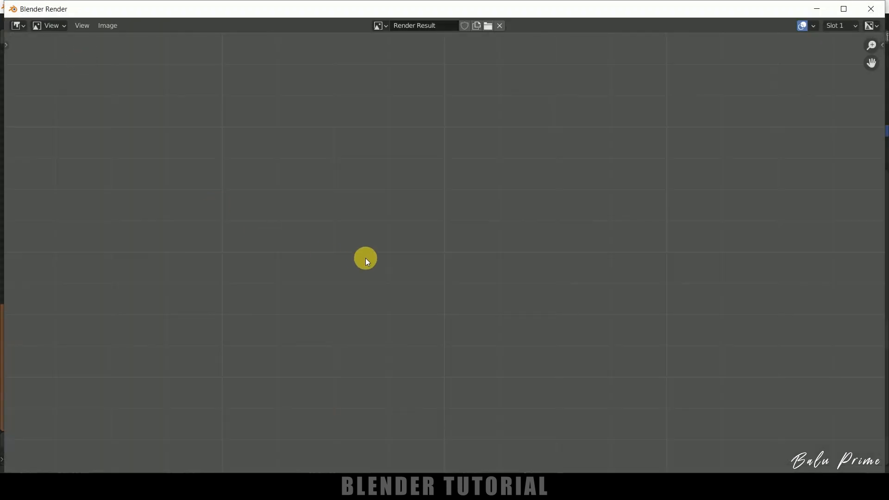